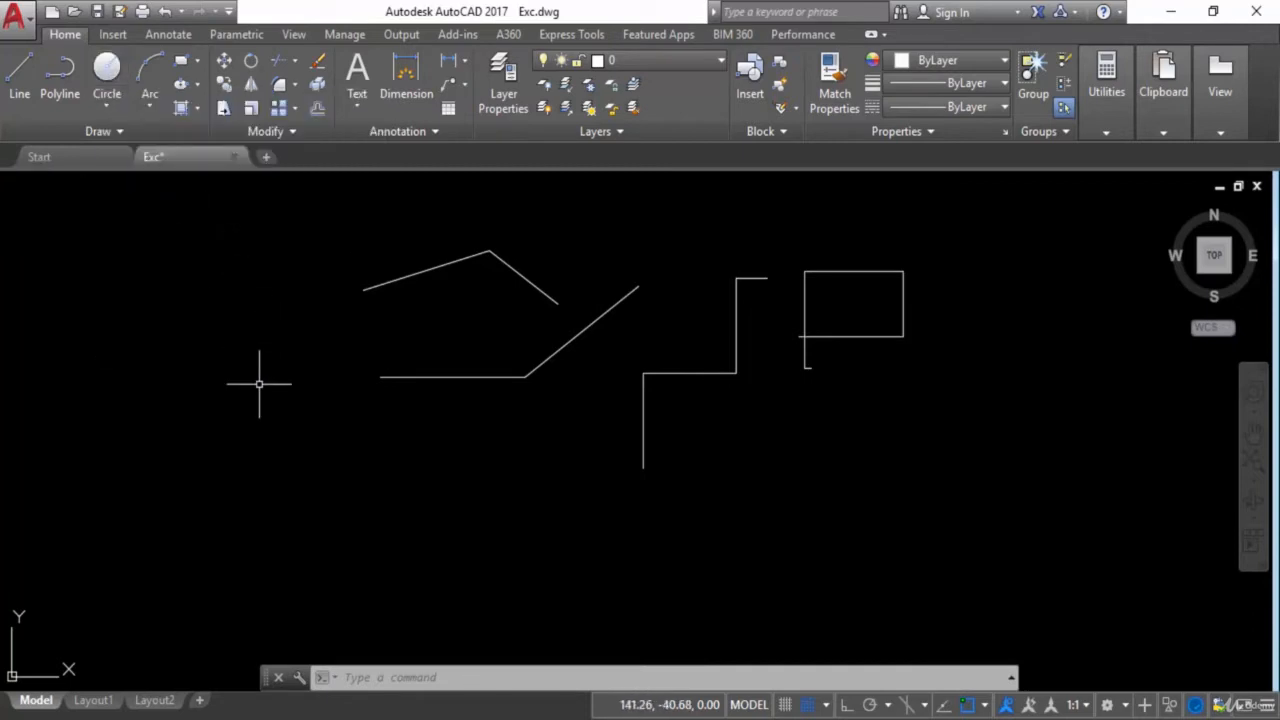
- Draw a circle with a radius of 20 in the empty area left of the existing line shapes
{"action": "type", "text": "c"}
{"action": "key", "text": "Return"}
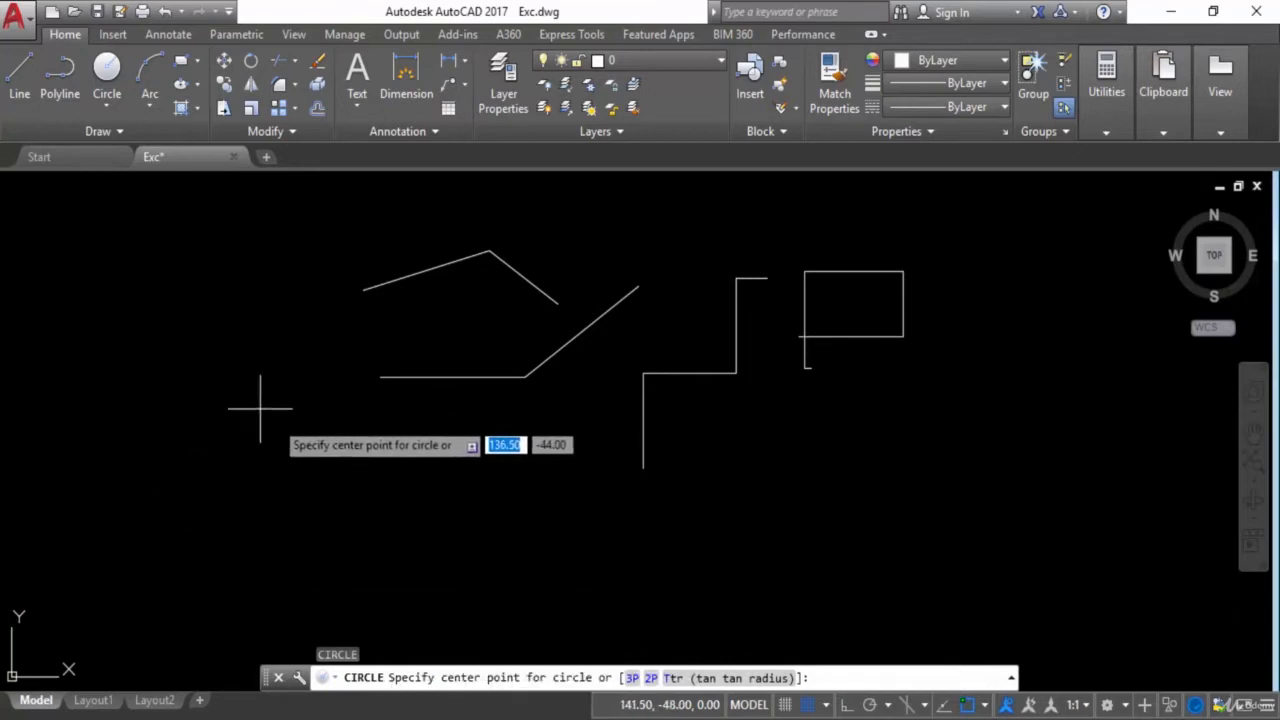
{"action": "left_click", "coordinate": [219, 418]}
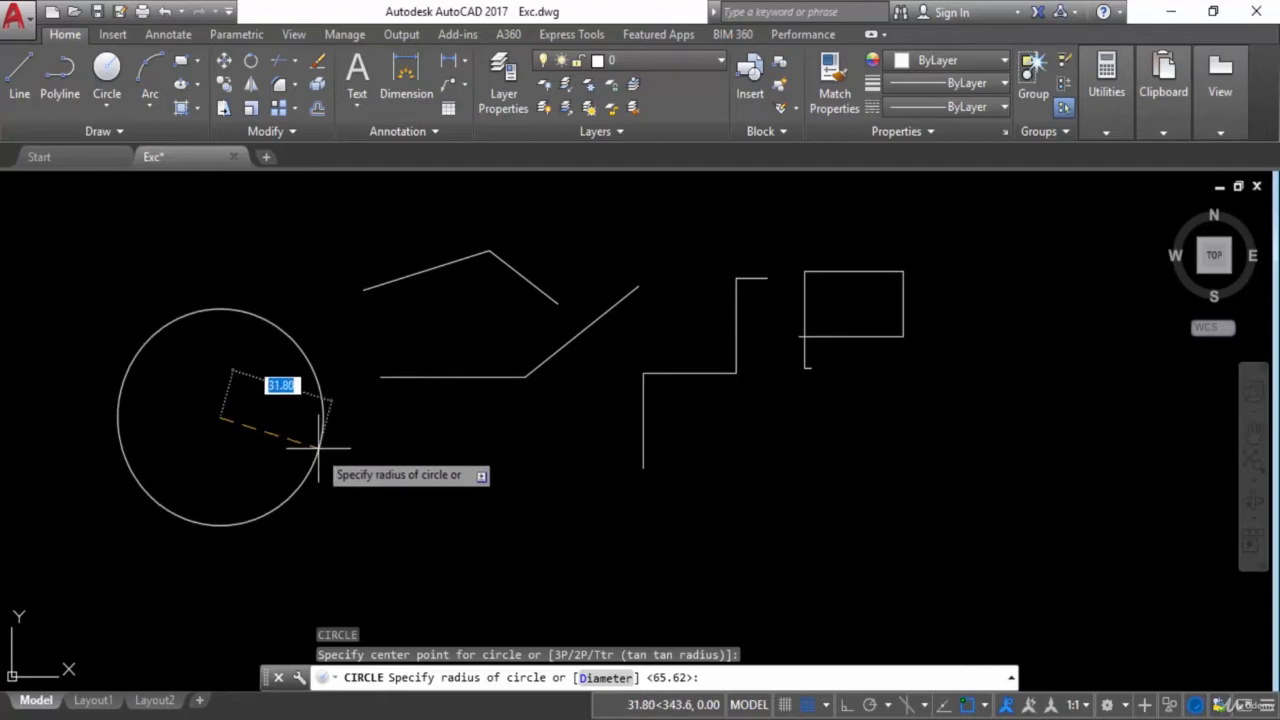
{"action": "type", "text": "20"}
{"action": "key", "text": "Return"}
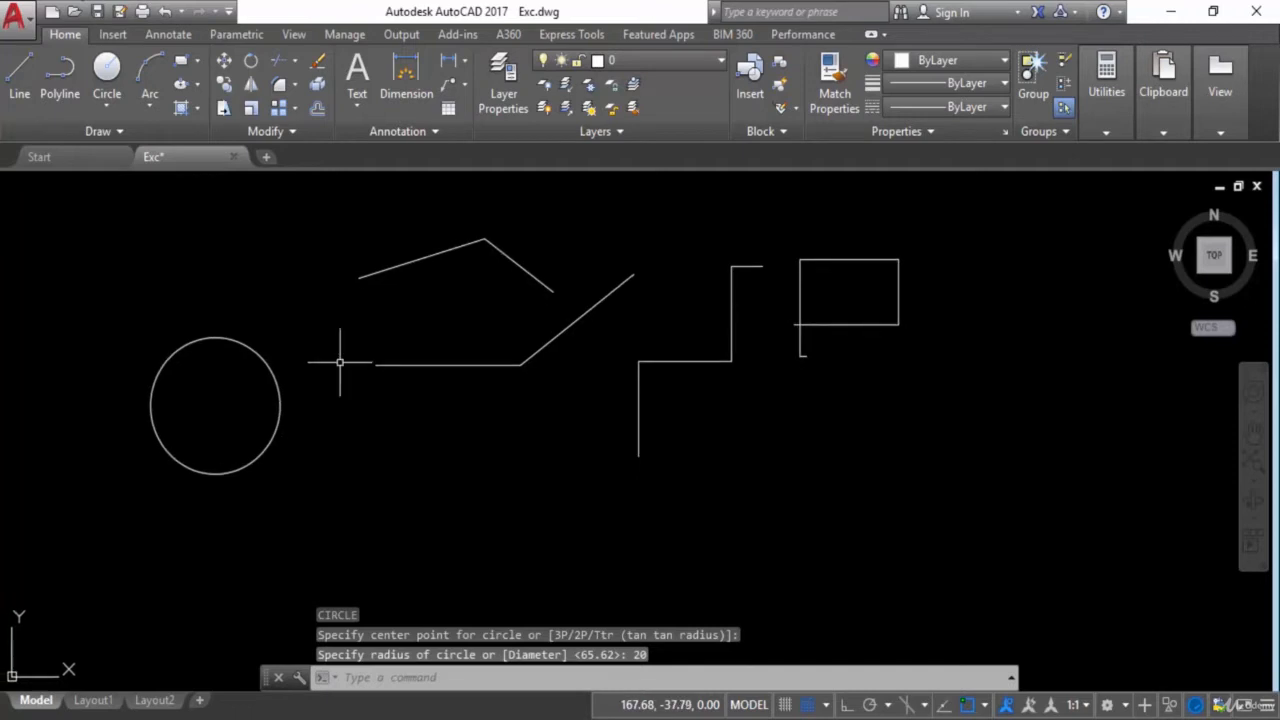
- Draw a second circle below and right of the first one, defined by a diameter of 40
{"action": "middle_click_drag", "start_coordinate": [379, 473], "coordinate": [372, 430]}
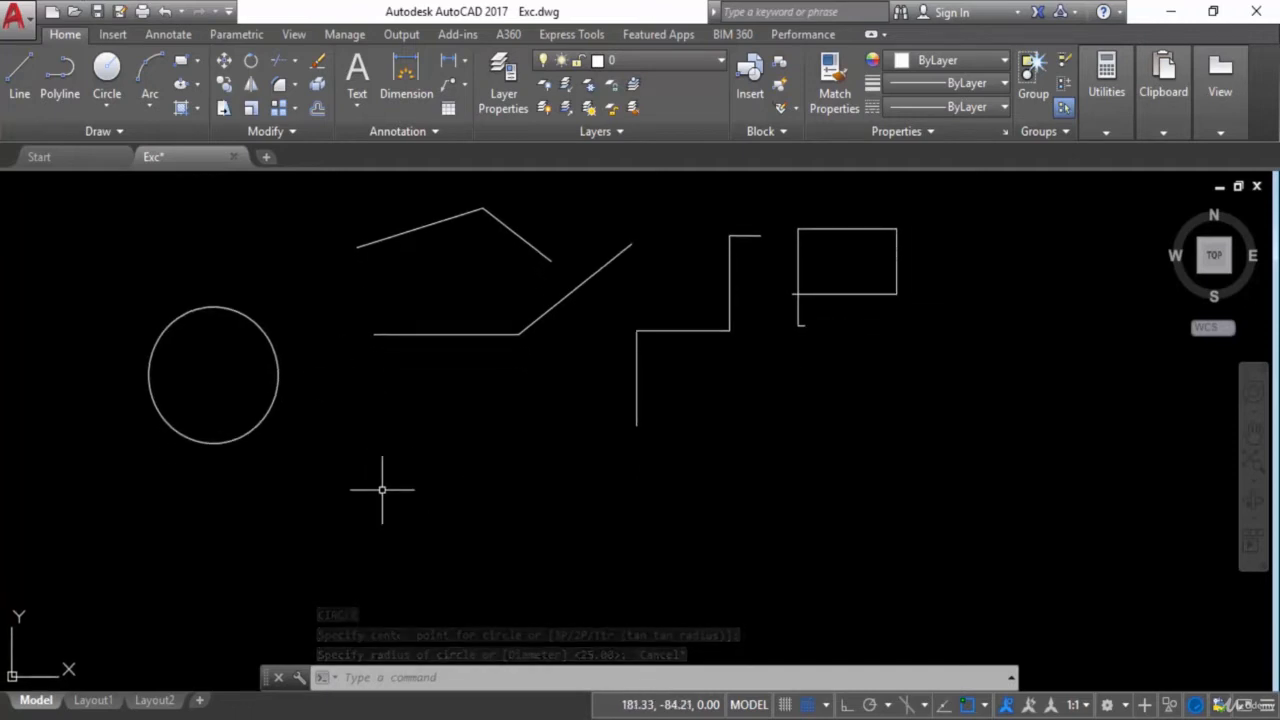
{"action": "type", "text": "c"}
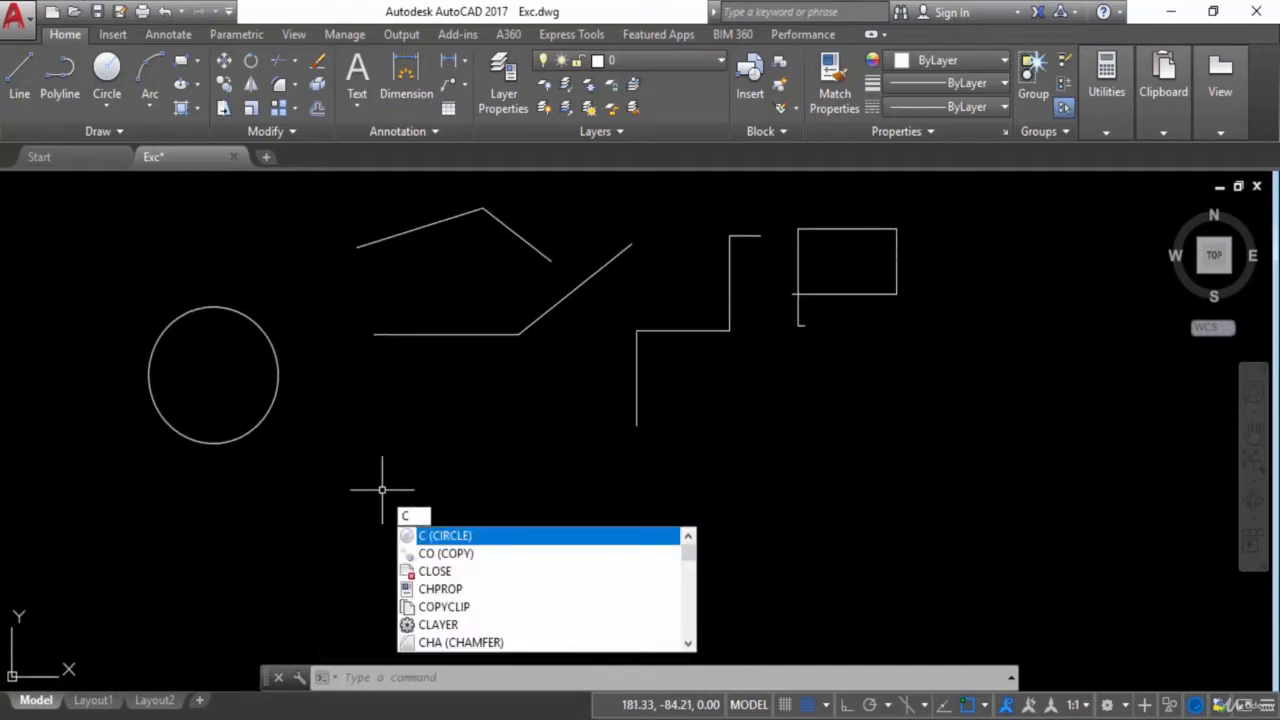
{"action": "key", "text": "Return"}
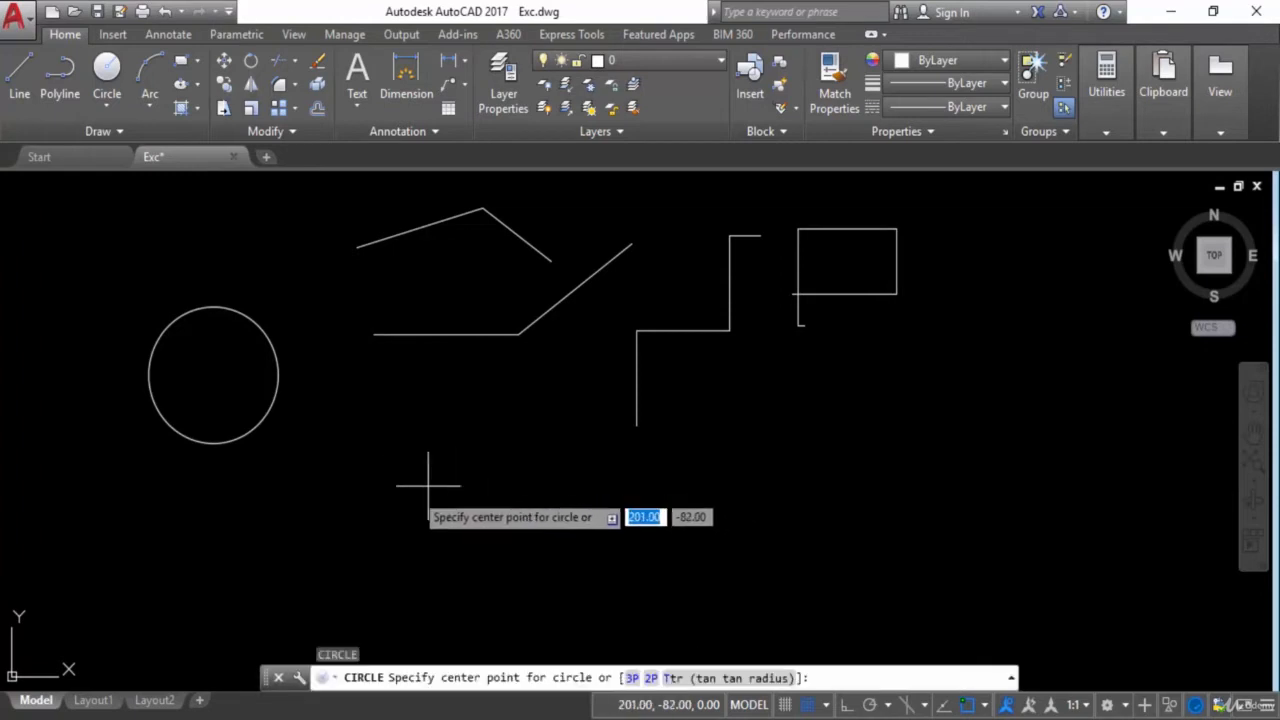
{"action": "left_click", "coordinate": [402, 478]}
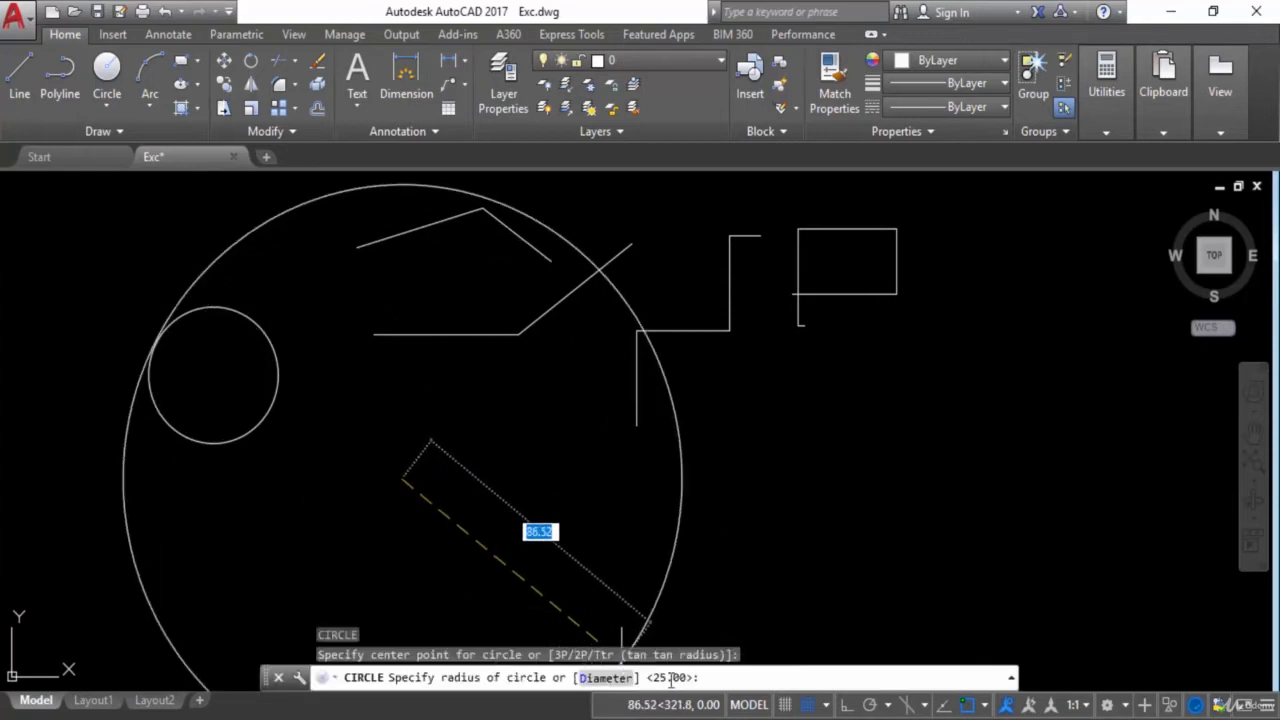
{"action": "type", "text": "d"}
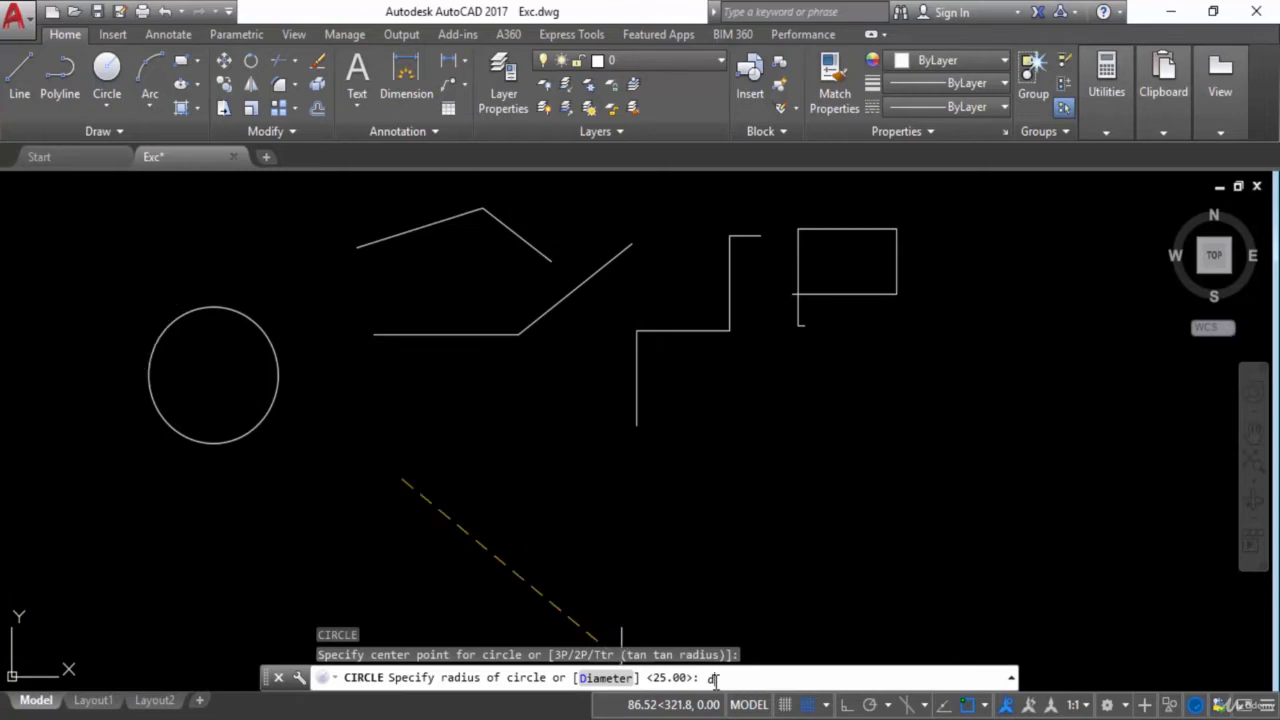
{"action": "key", "text": "Return"}
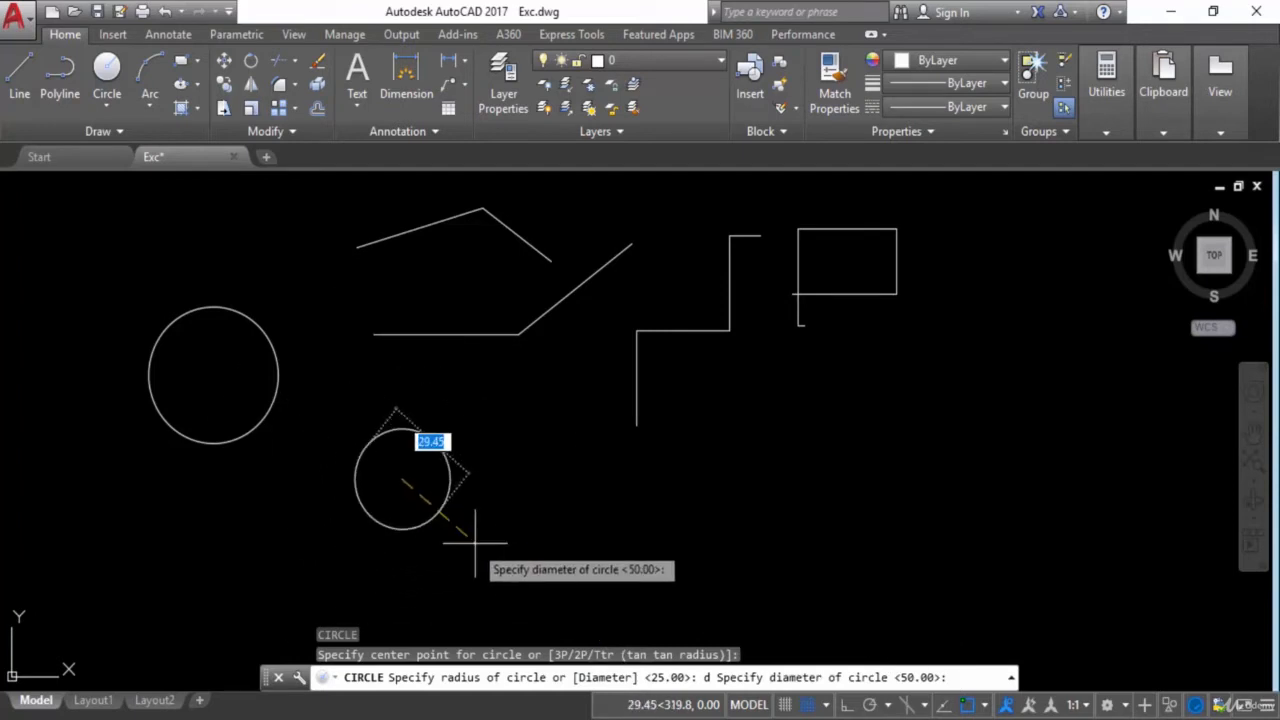
{"action": "type", "text": "40"}
{"action": "key", "text": "Return"}
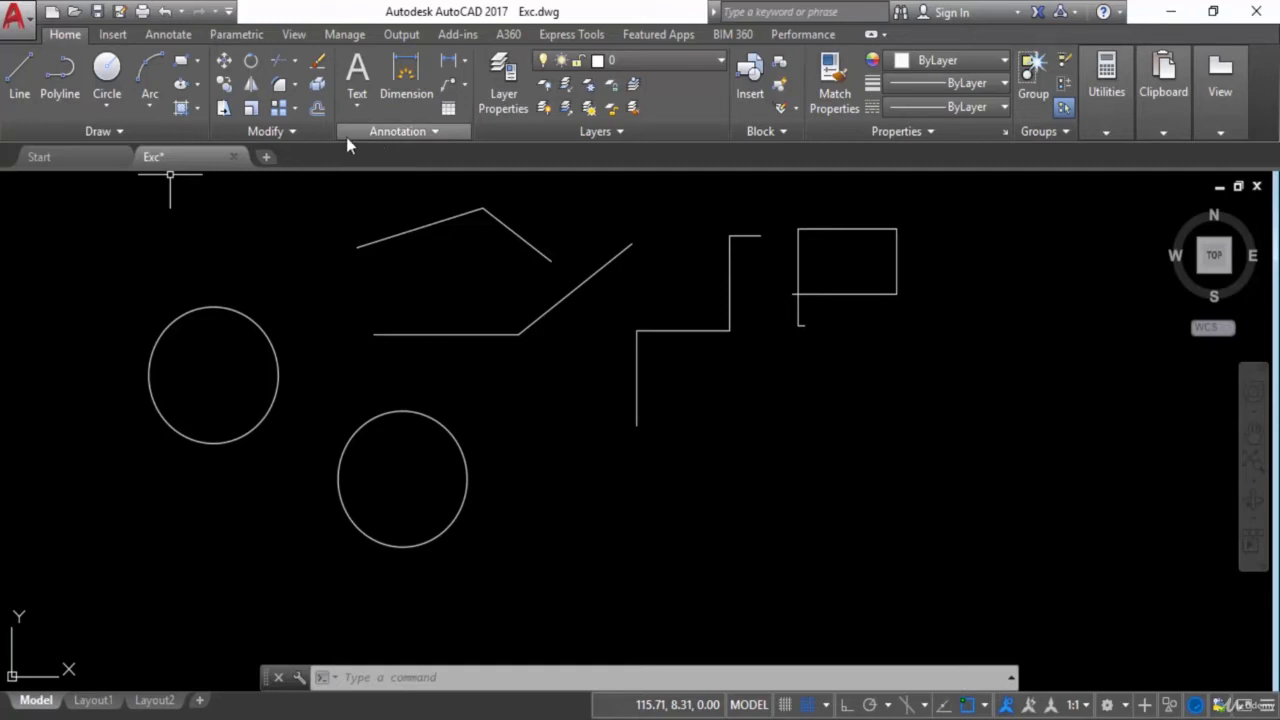
- Add a radius dimension to the first circle, placing its text just outside the circle's upper edge
{"action": "left_click", "coordinate": [465, 60]}
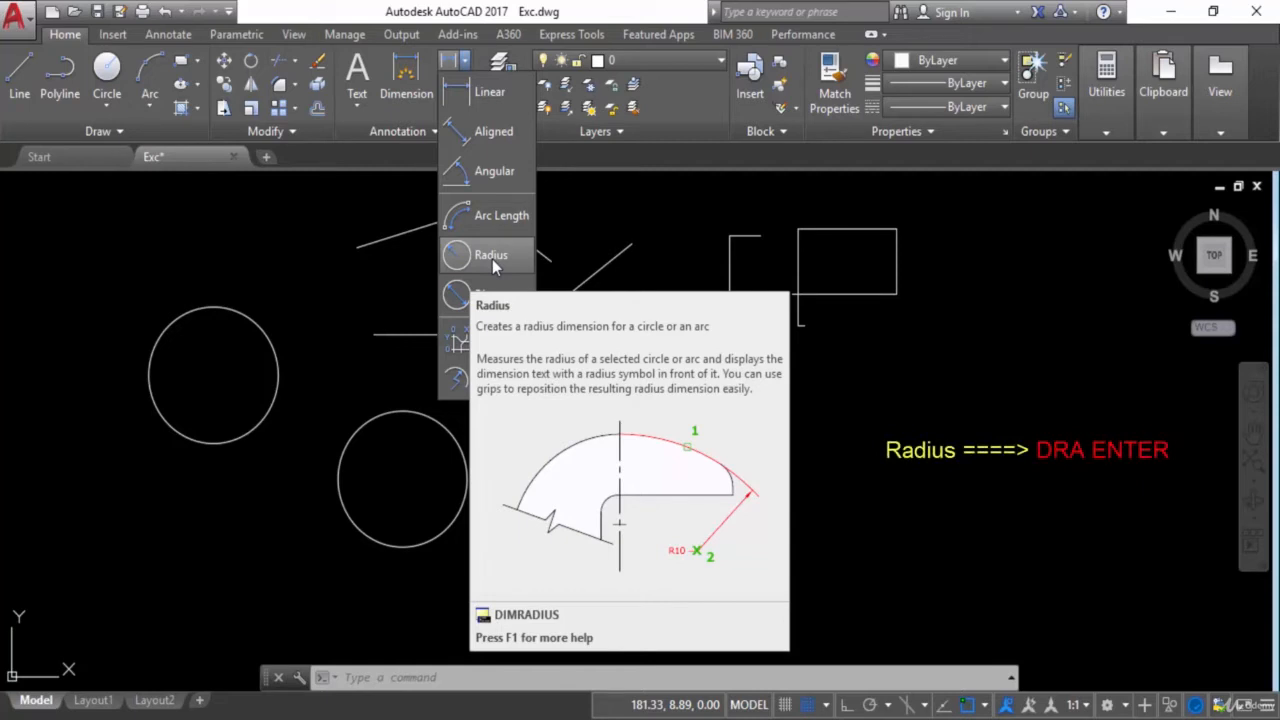
{"action": "left_click", "coordinate": [492, 259]}
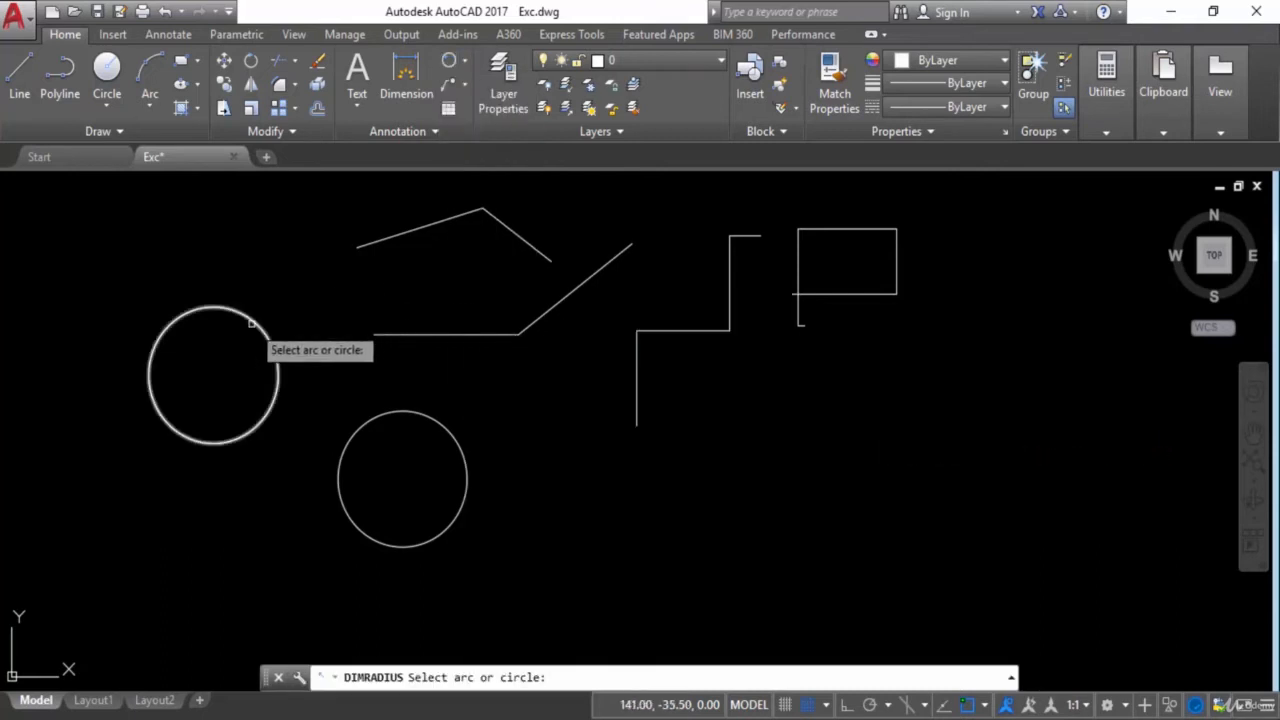
{"action": "left_click", "coordinate": [199, 311]}
{"action": "left_click", "coordinate": [236, 287]}
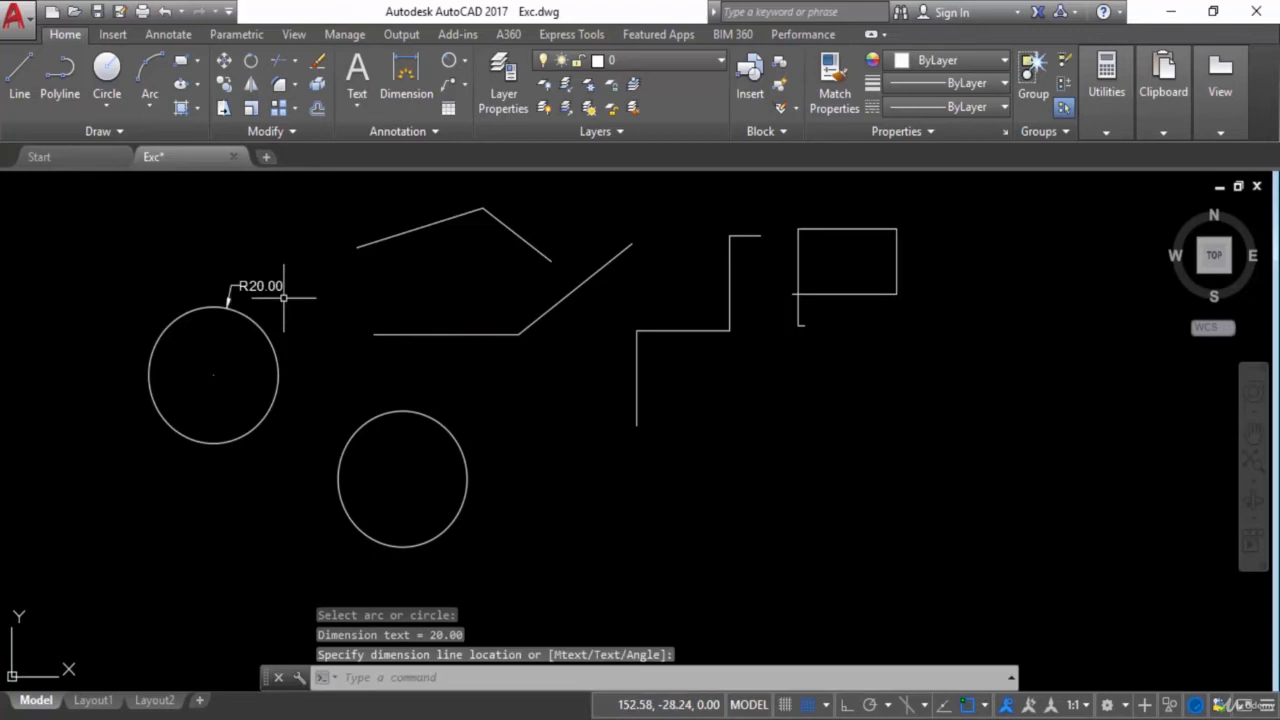
{"action": "scroll", "coordinate": [262, 292], "scroll_direction": "up", "scroll_amount": 5}
{"action": "middle_click_drag", "start_coordinate": [263, 294], "coordinate": [414, 286]}
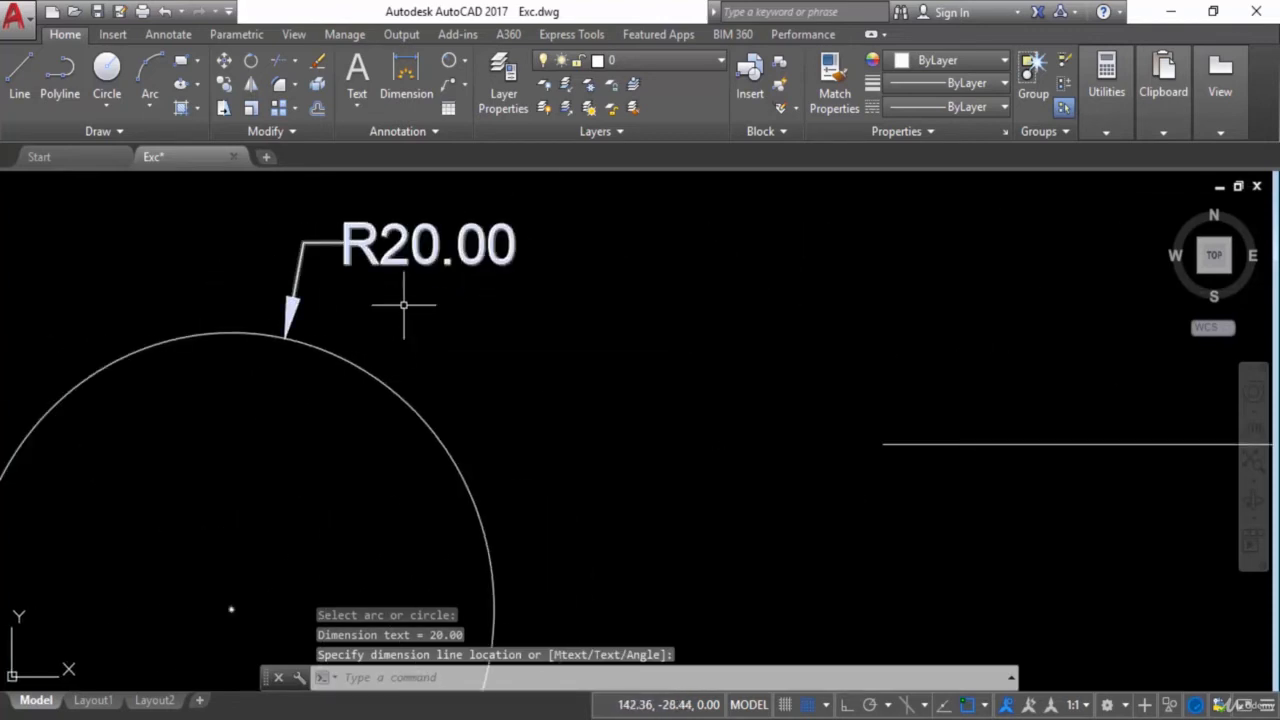
{"action": "scroll", "coordinate": [404, 305], "scroll_direction": "down", "scroll_amount": 5}
{"action": "type", "text": "DRA"}
{"action": "key", "text": "Return"}
{"action": "key", "text": "Escape"}
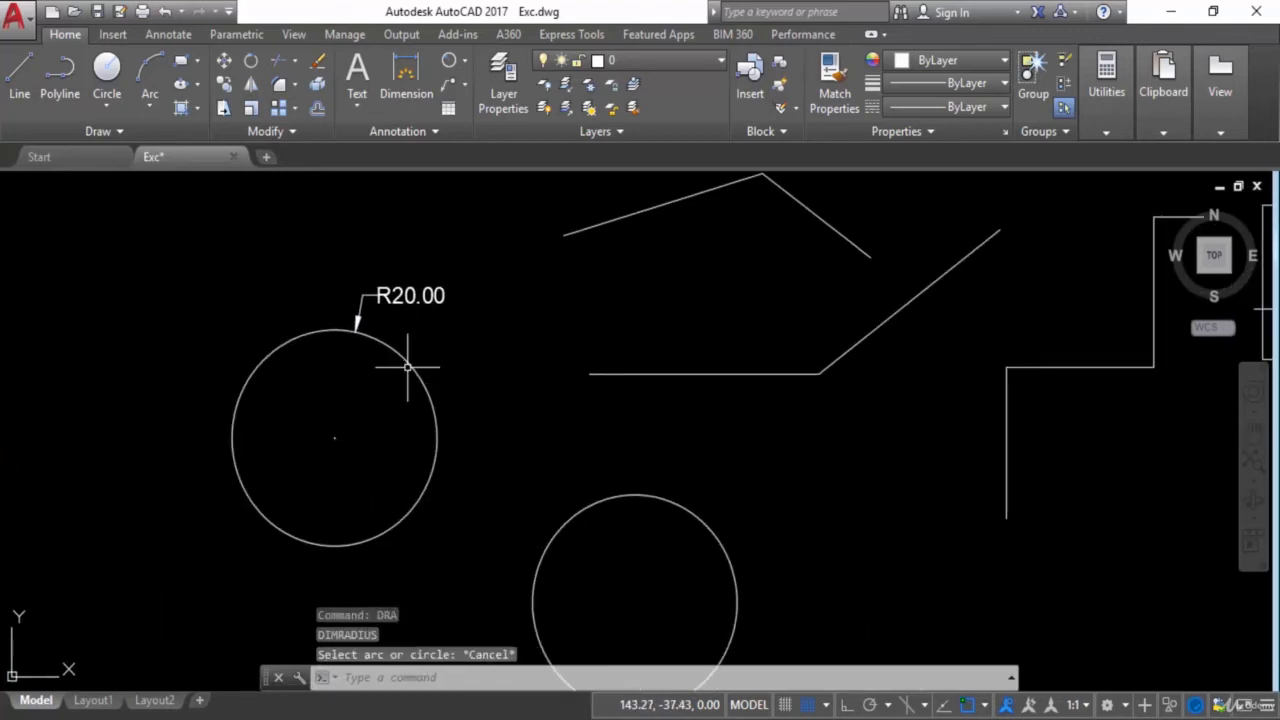
{"action": "type", "text": "DRA"}
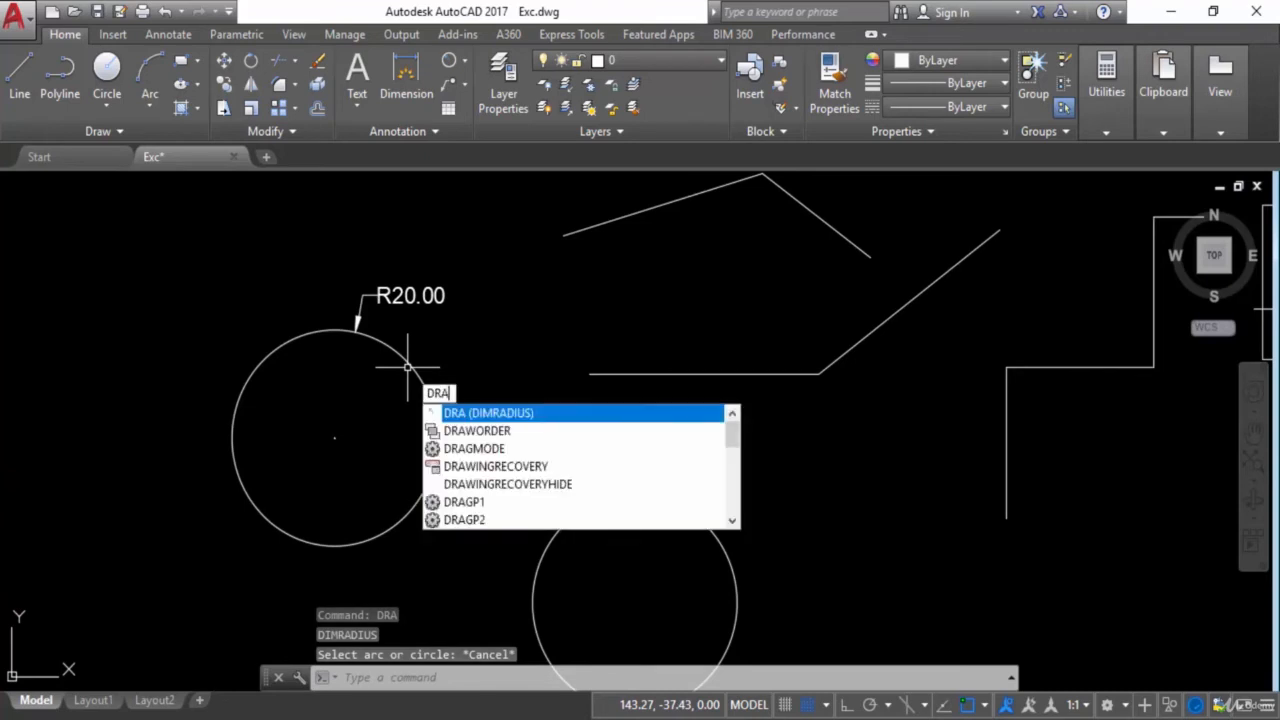
{"action": "key", "text": "Return"}
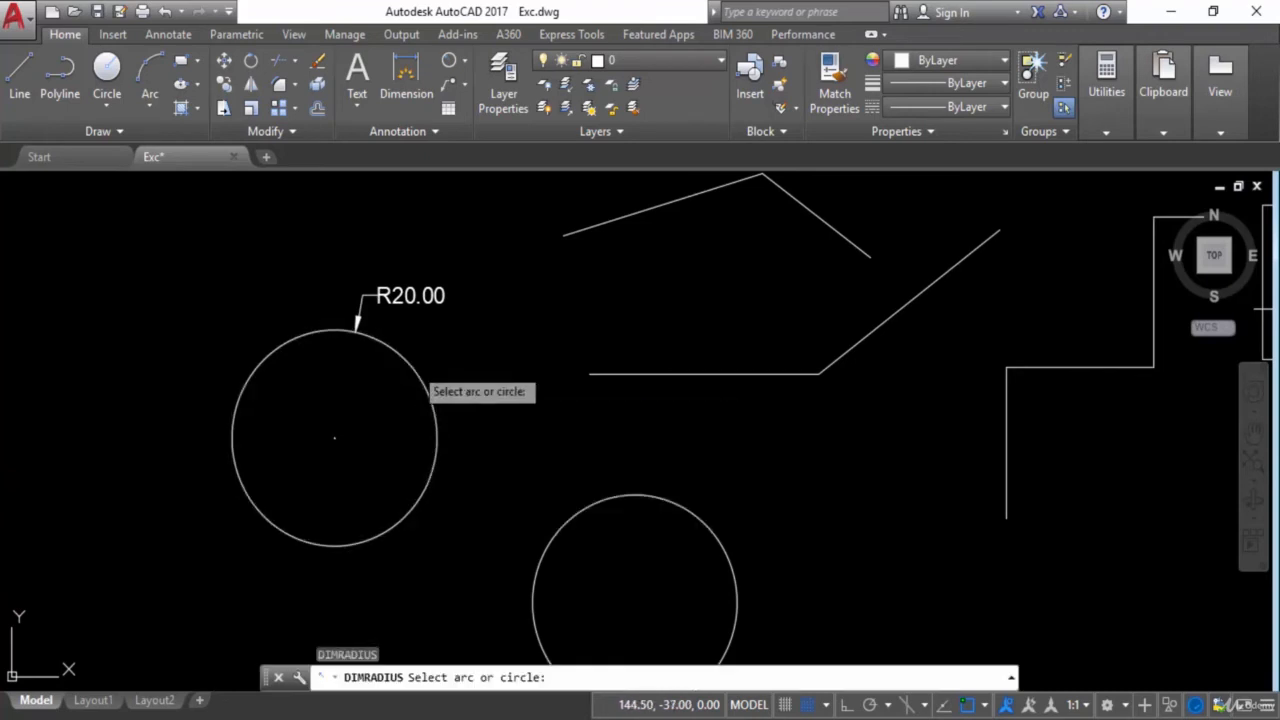
{"action": "left_click", "coordinate": [409, 367]}
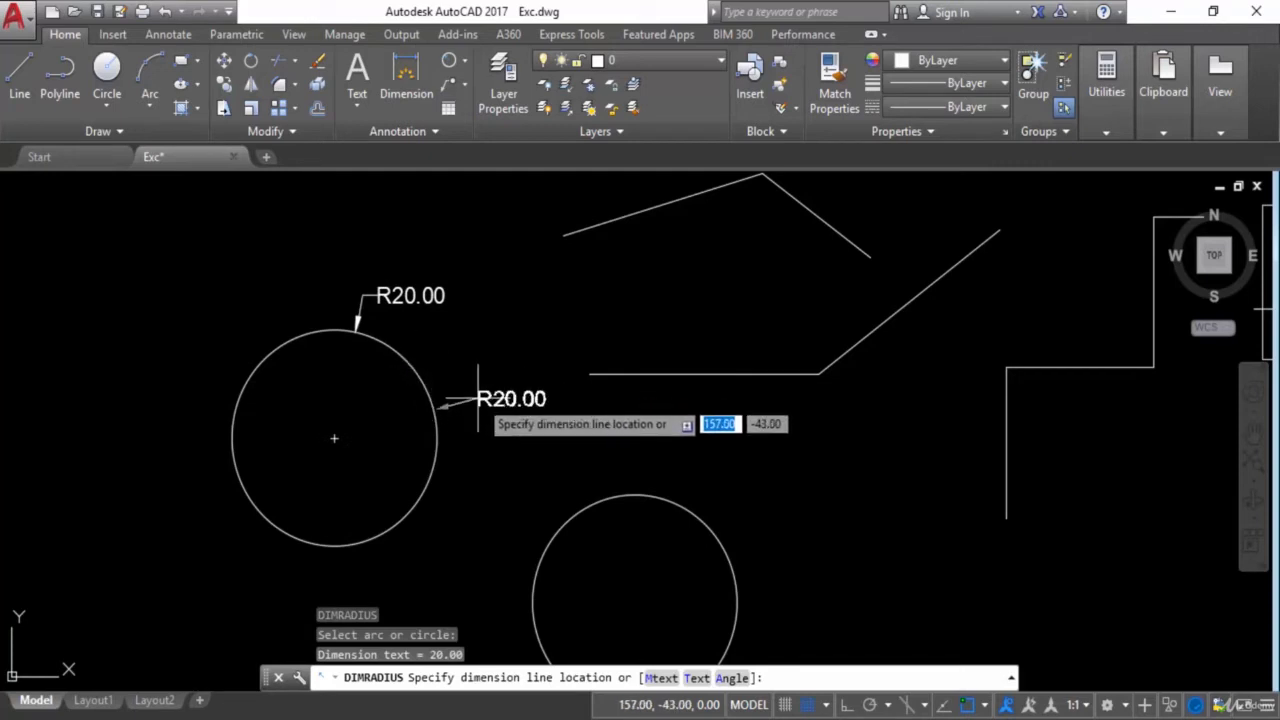
{"action": "key", "text": "Escape"}
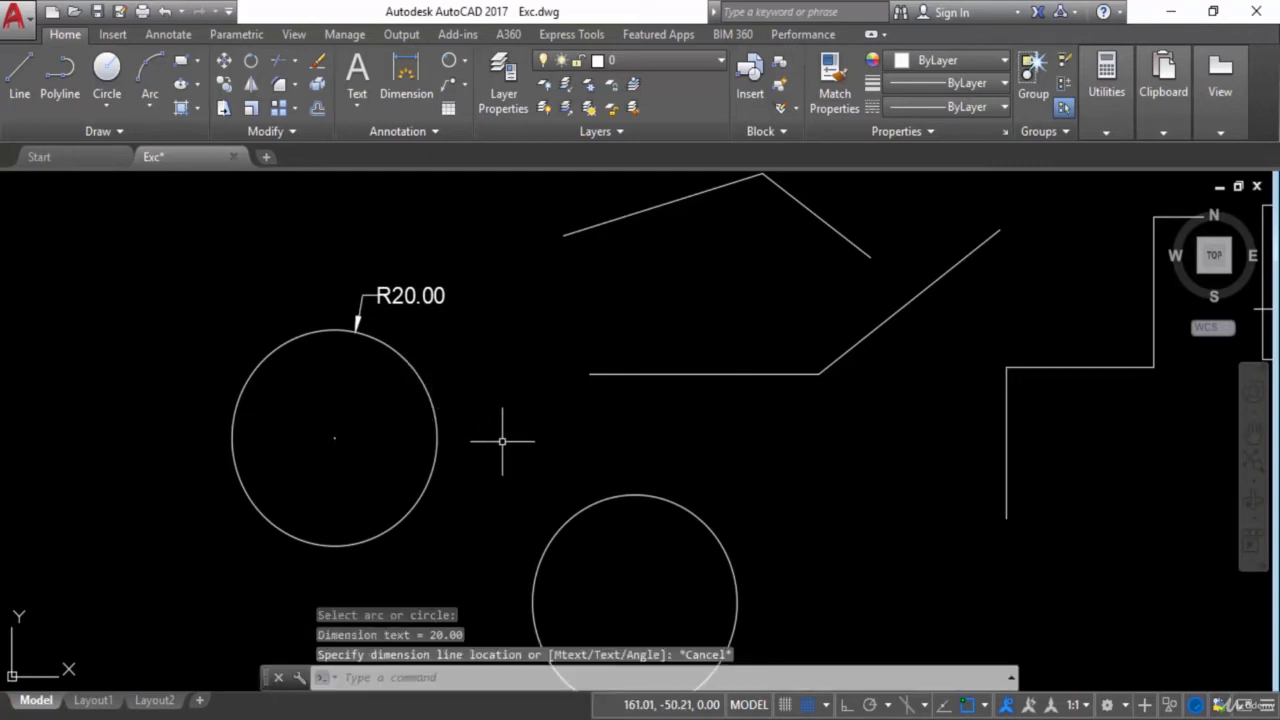
- Add a diameter dimension to the second circle, placing its text outside the circle's upper-left edge
{"action": "middle_click_drag", "start_coordinate": [503, 437], "coordinate": [443, 366]}
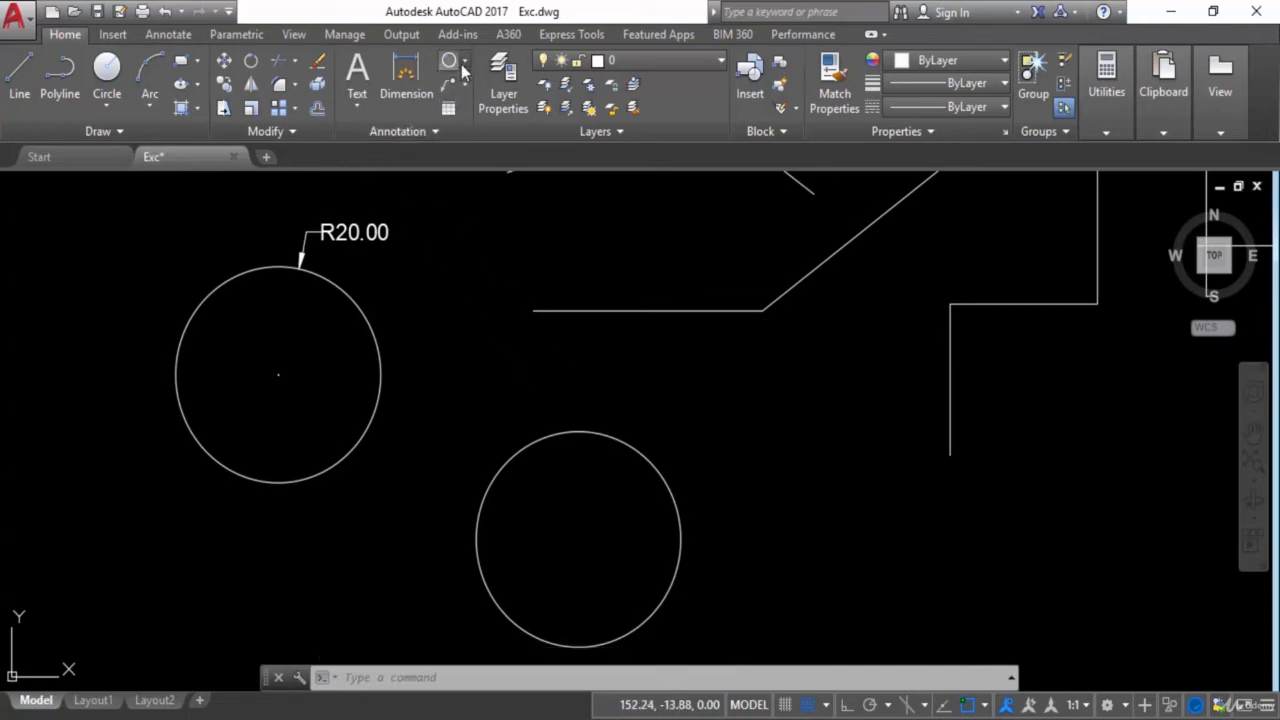
{"action": "left_click", "coordinate": [463, 62]}
{"action": "left_click", "coordinate": [489, 297]}
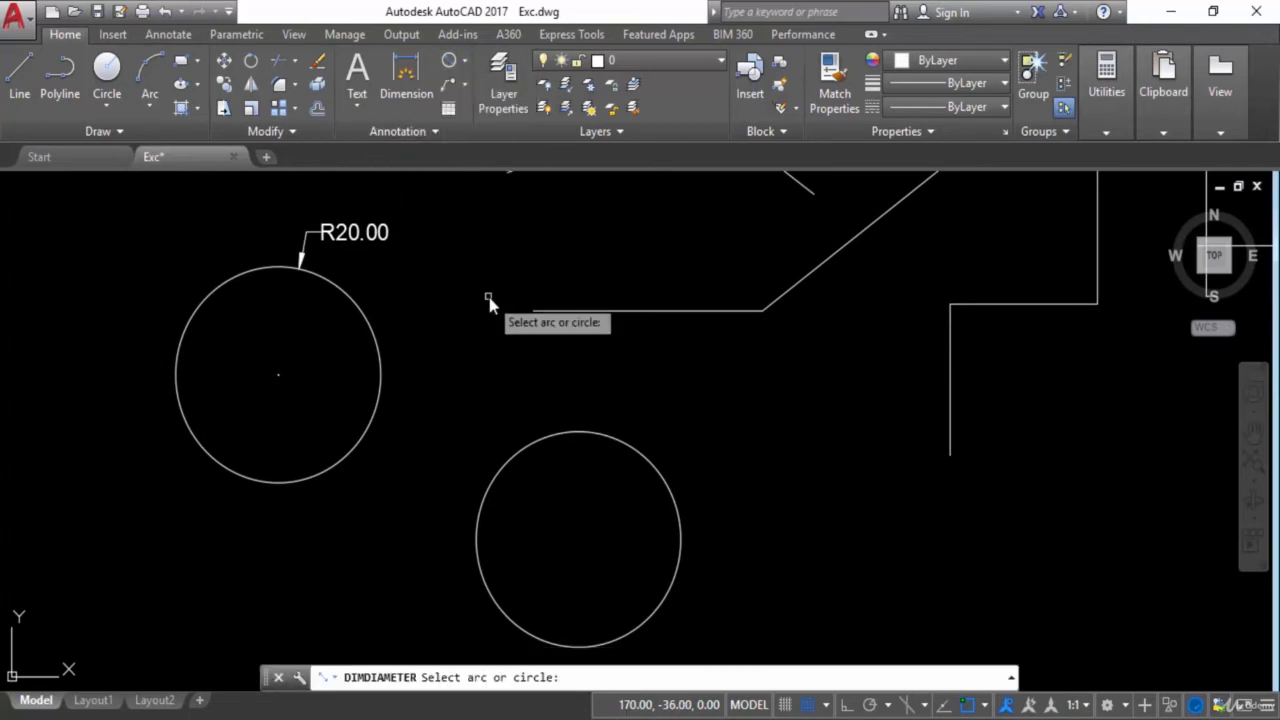
{"action": "left_click", "coordinate": [523, 447]}
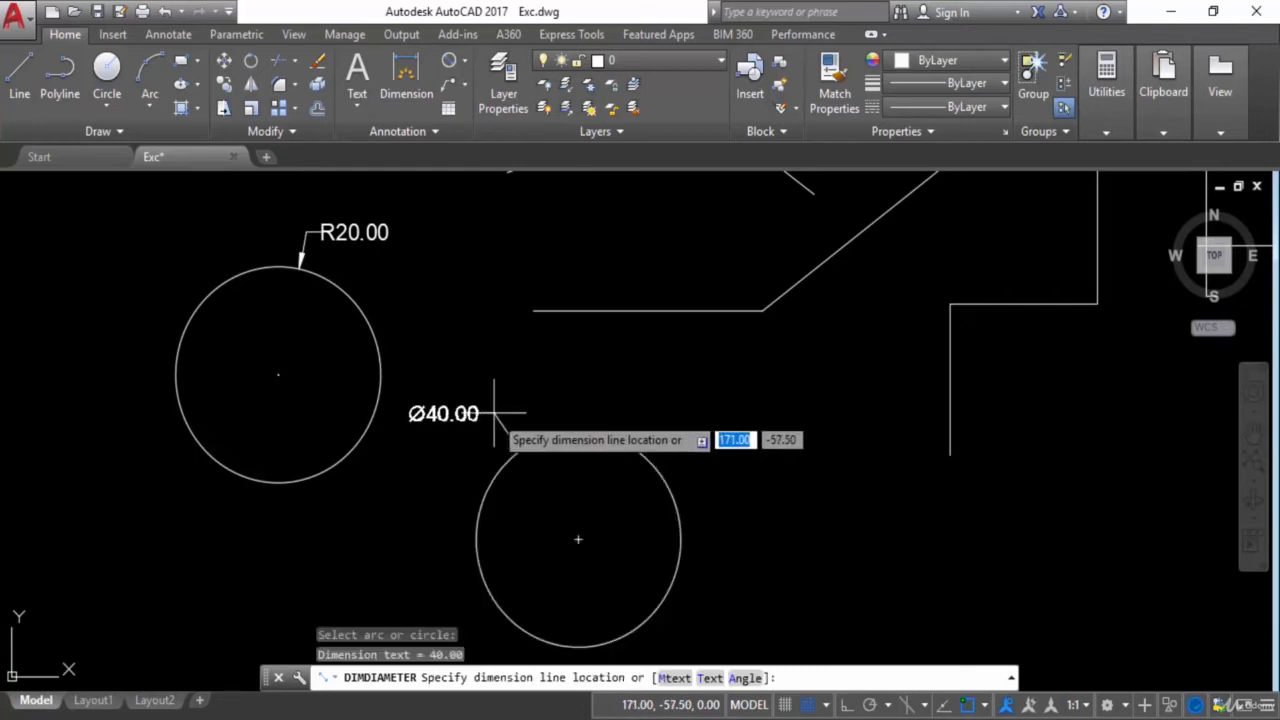
{"action": "left_click", "coordinate": [503, 412]}
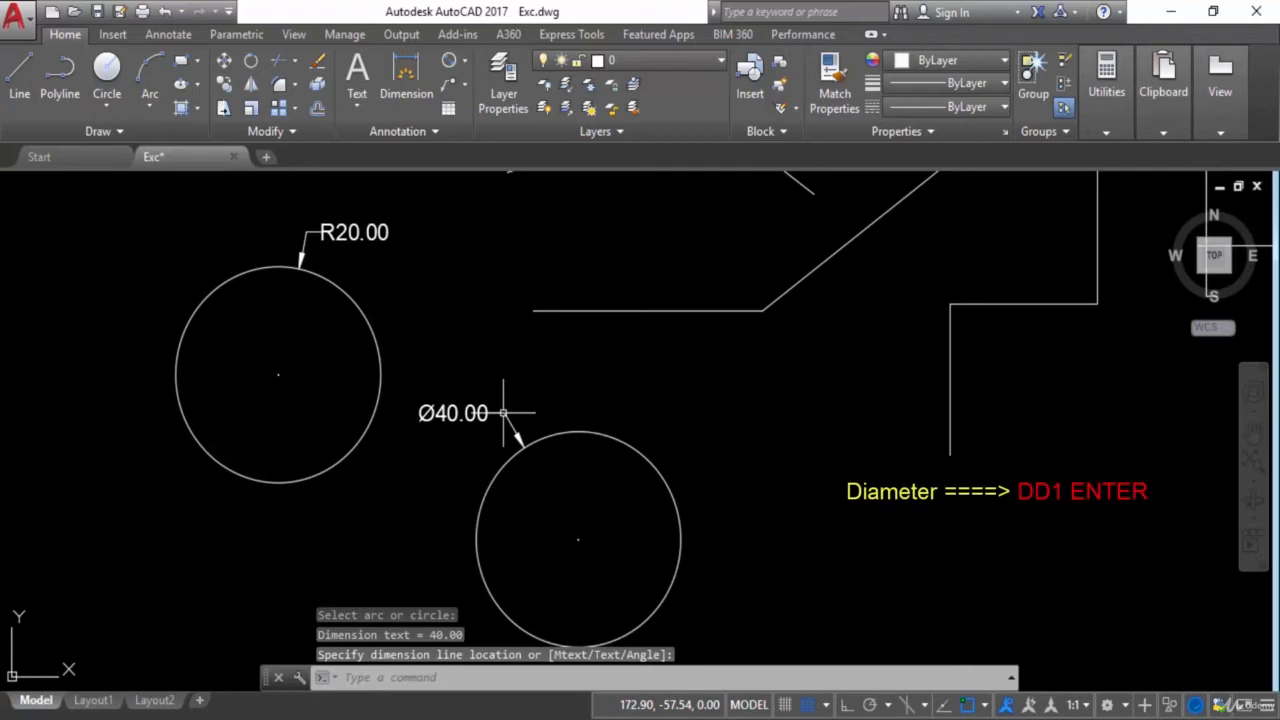
- Add a diameter dimension to the first circle, placing its text outside the upper-right edge below the radius dimension
{"action": "type", "text": "D"}
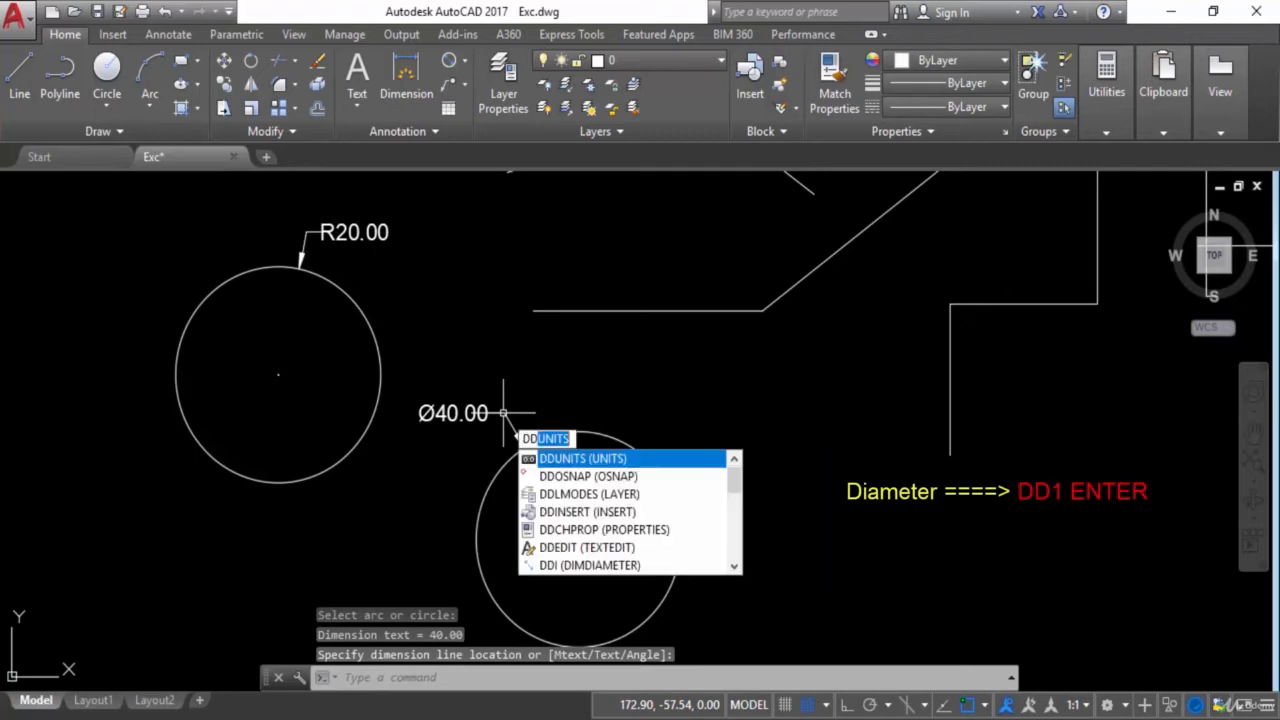
{"action": "type", "text": "IMDI"}
{"action": "key", "text": "Return"}
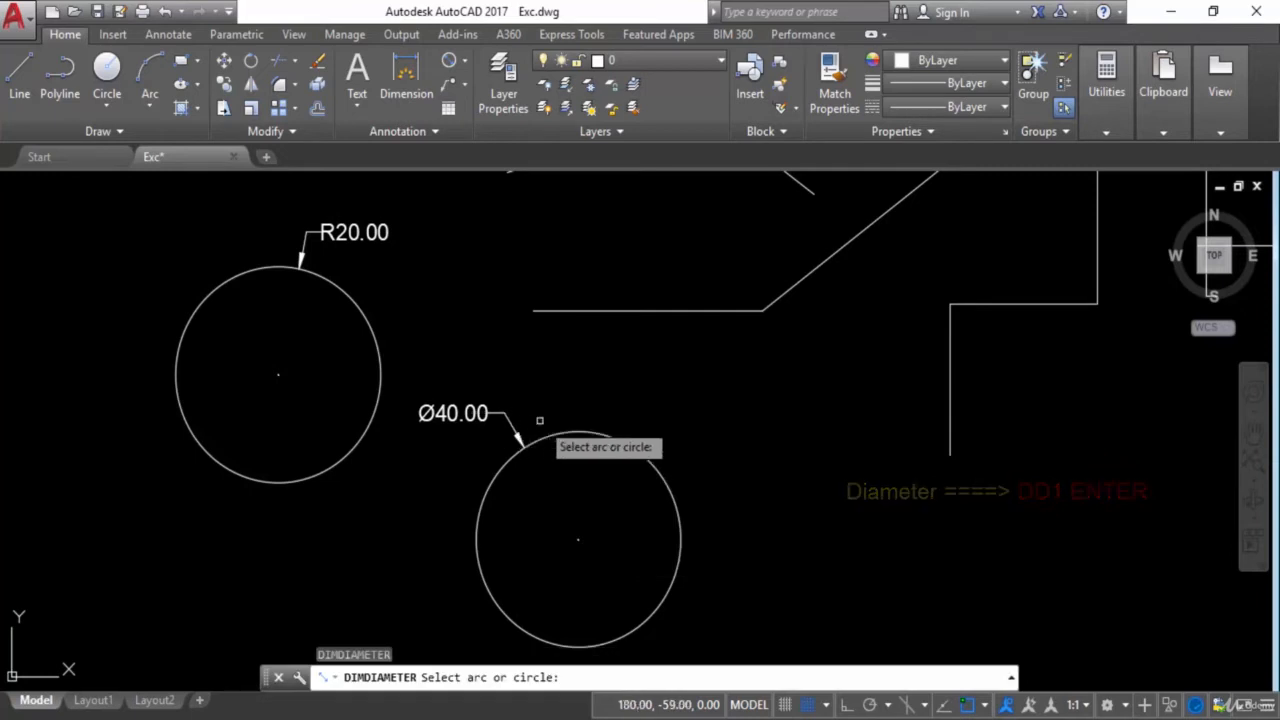
{"action": "left_click", "coordinate": [376, 337]}
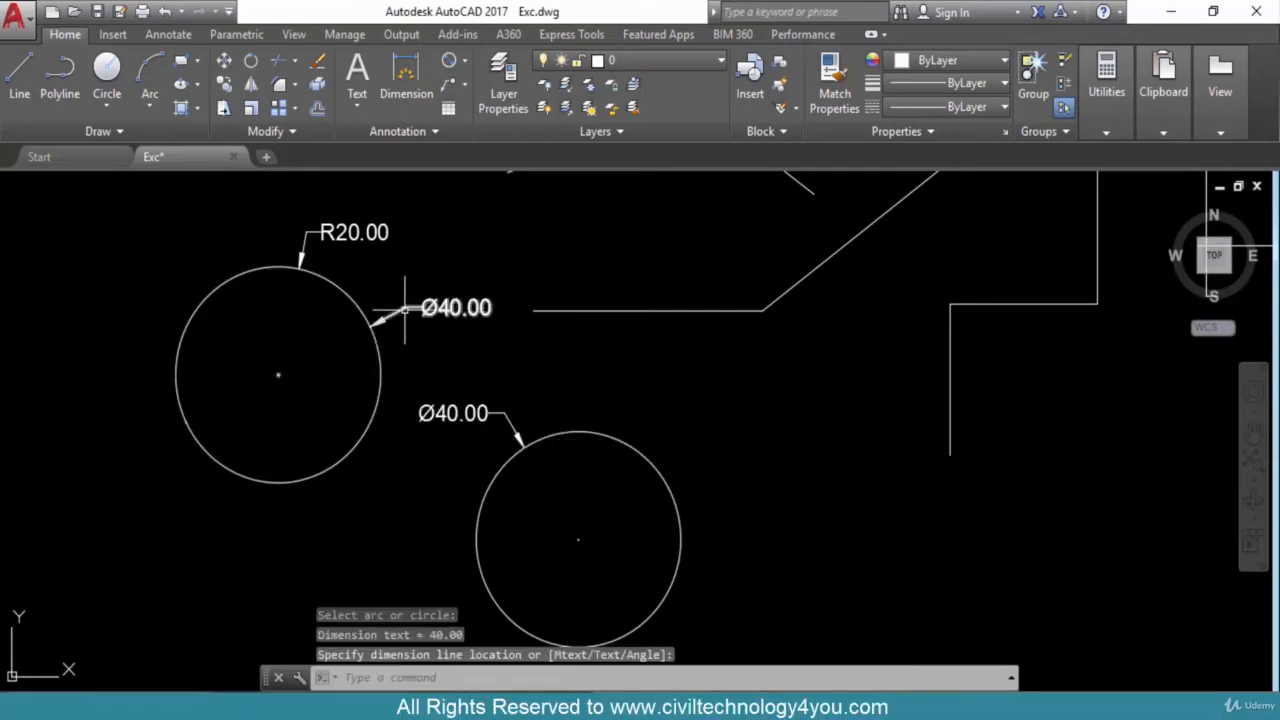
{"action": "left_click", "coordinate": [405, 310]}
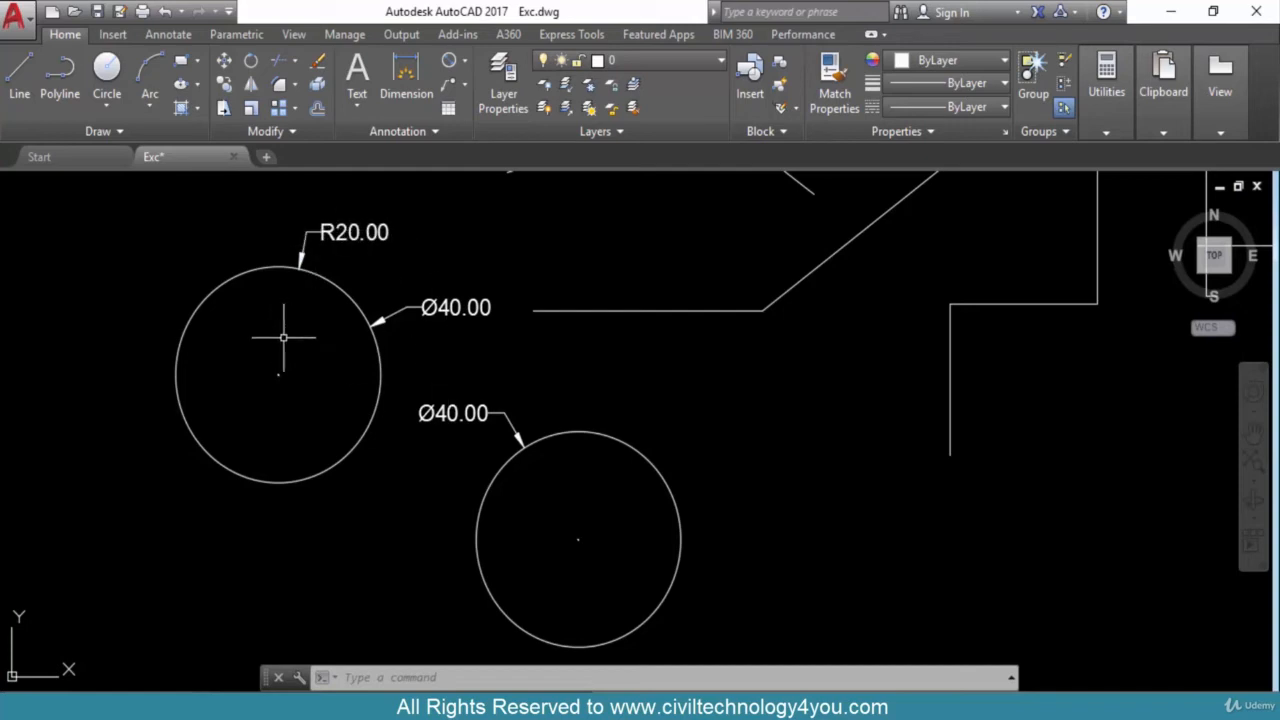
- Draw a nearly horizontal line about 25 units long to the right of the second circle
{"action": "left_click", "coordinate": [118, 112]}
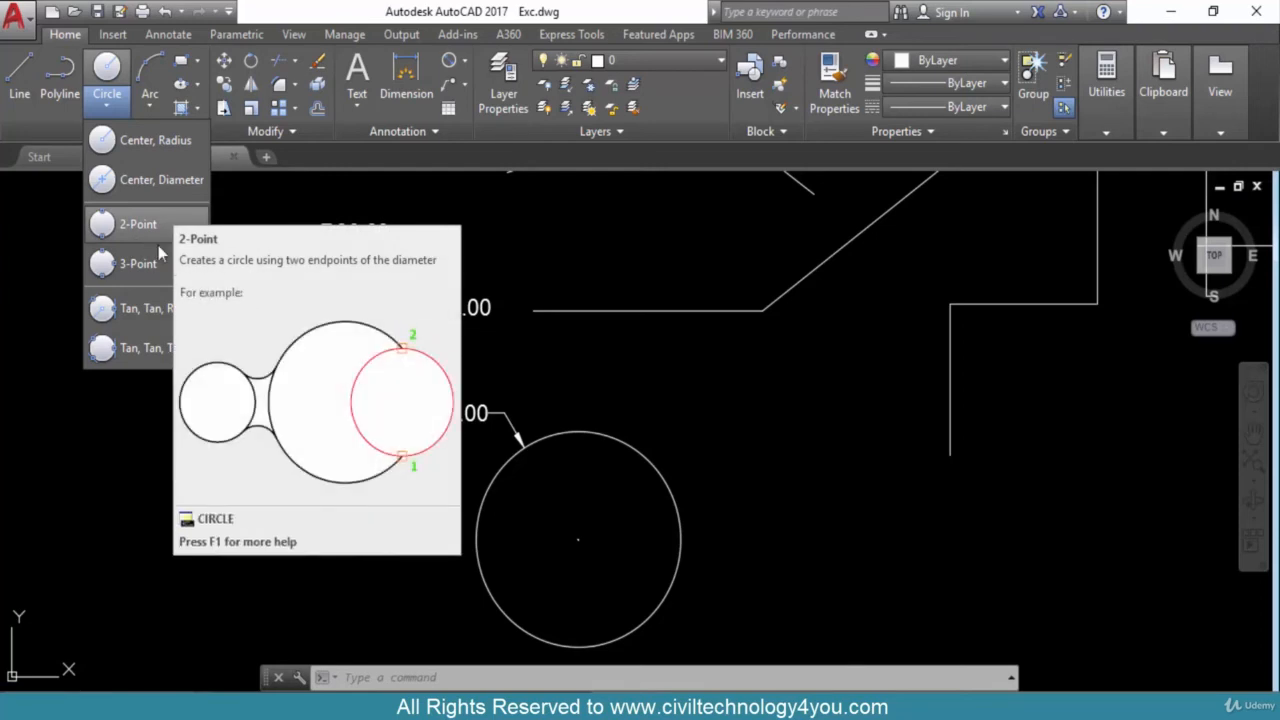
{"action": "middle_click_drag", "start_coordinate": [535, 451], "coordinate": [280, 391]}
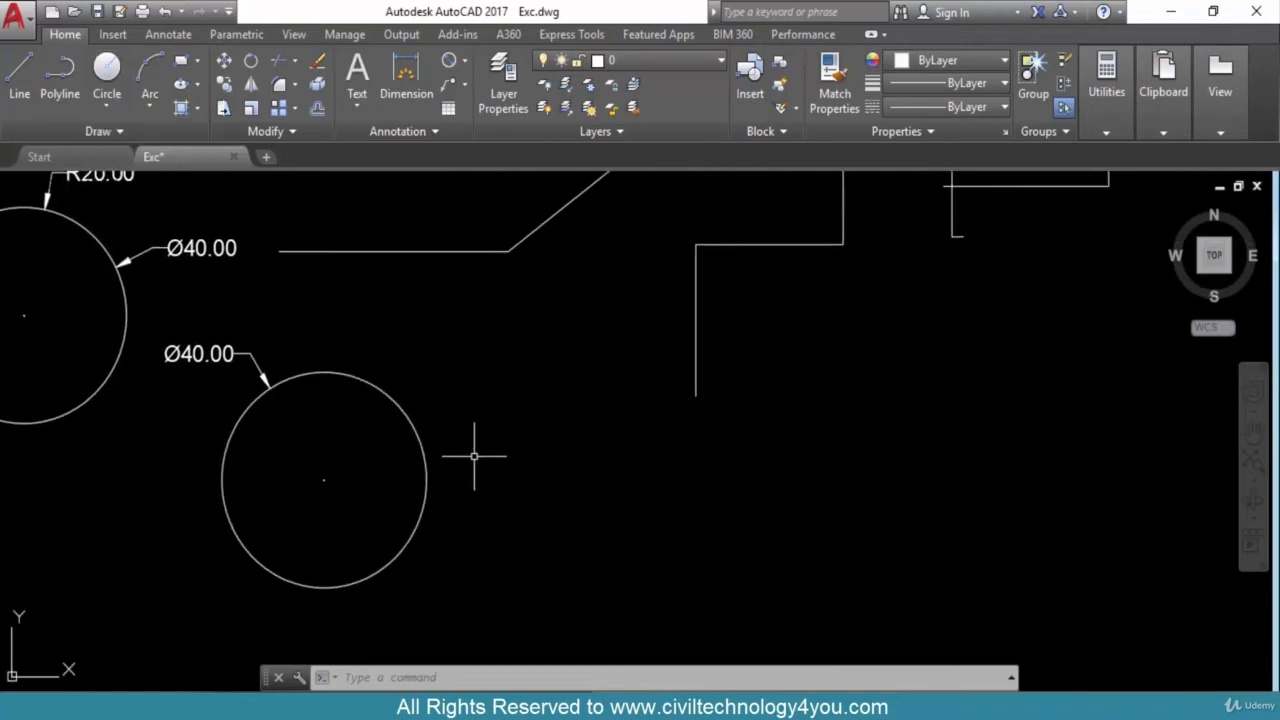
{"action": "key", "text": "l"}
{"action": "key", "text": "Return"}
{"action": "left_click", "coordinate": [496, 483]}
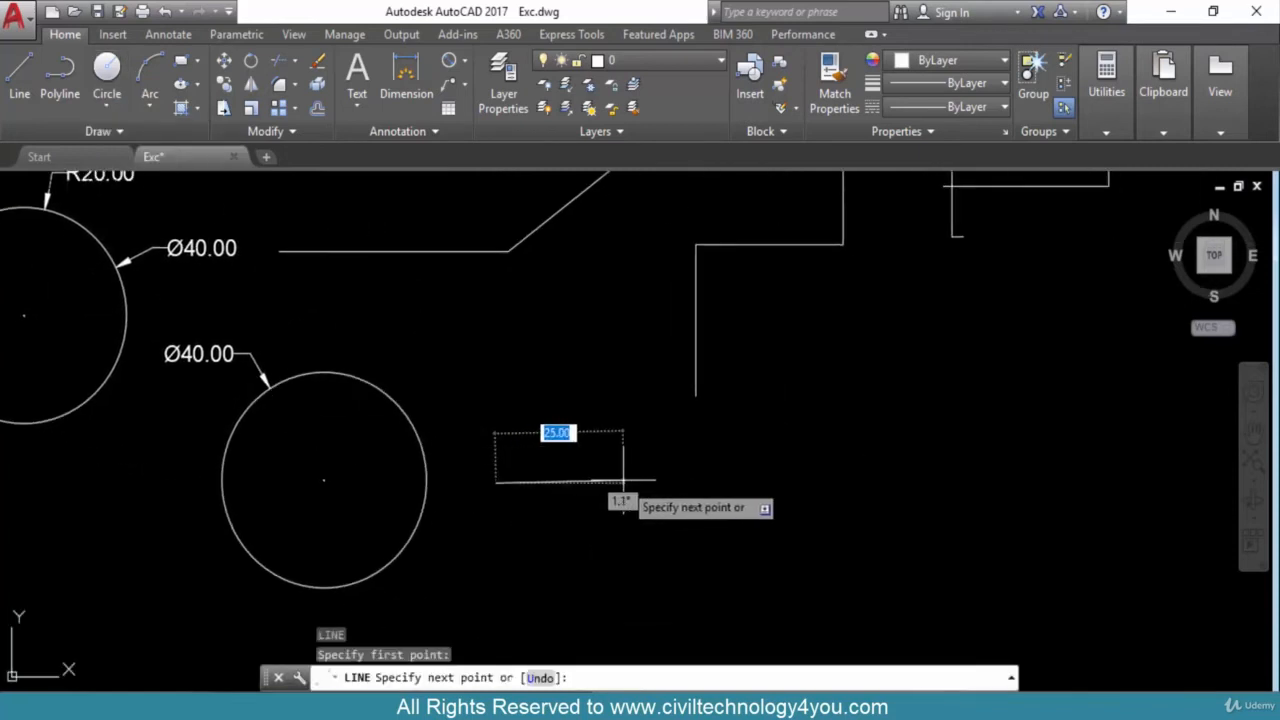
{"action": "key", "text": "Escape"}
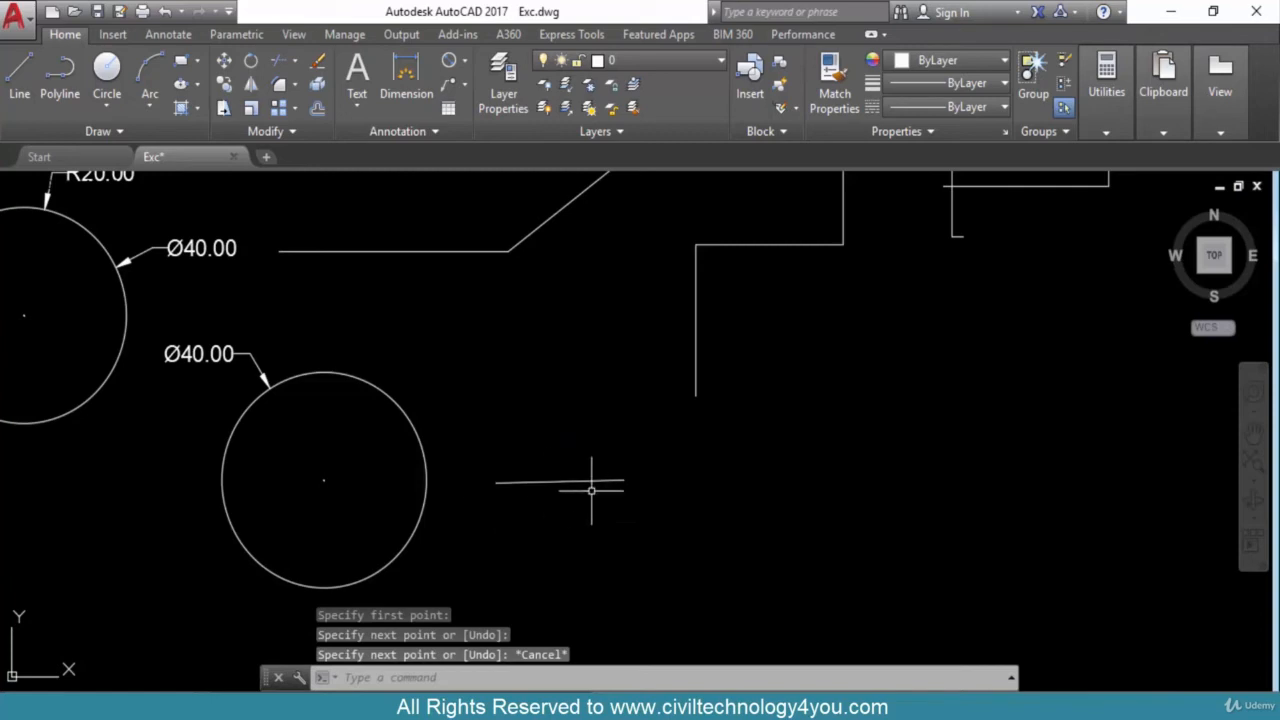
- Draw a 2-Point circle using the two endpoints of the short, nearly horizontal line as its diameter
{"action": "left_click", "coordinate": [106, 108]}
{"action": "left_click", "coordinate": [134, 229]}
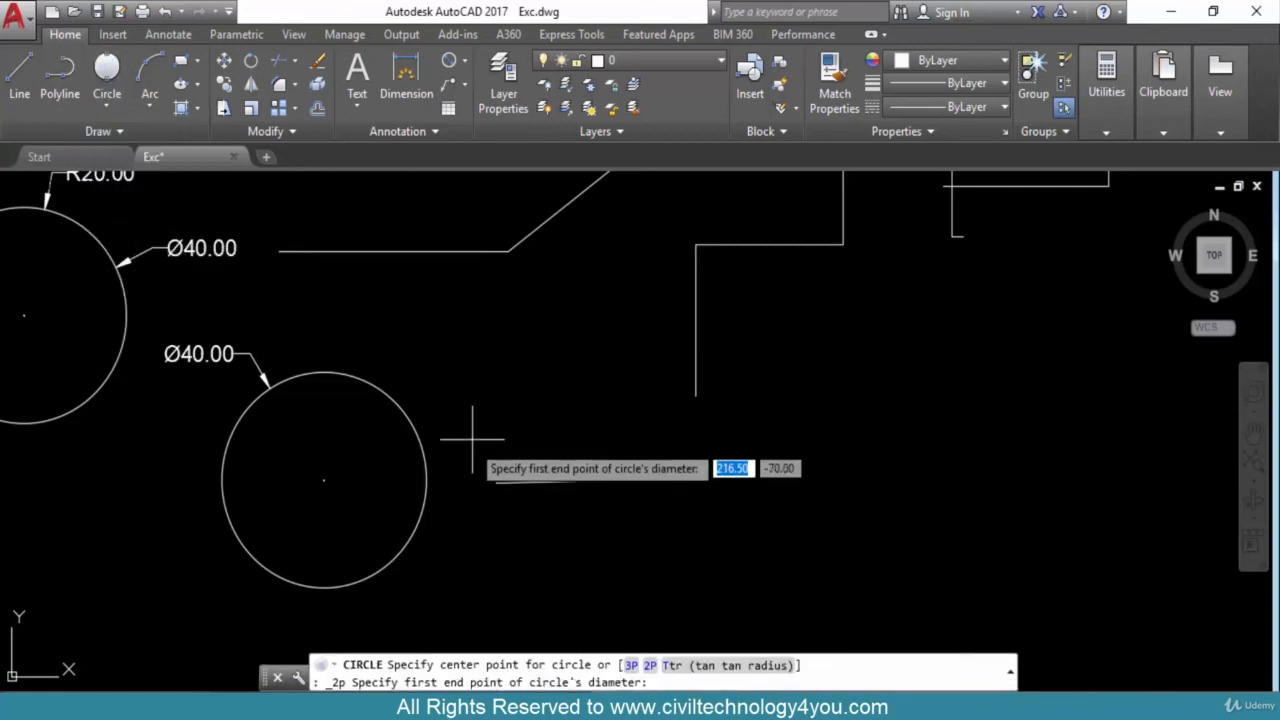
{"action": "left_click", "coordinate": [495, 482]}
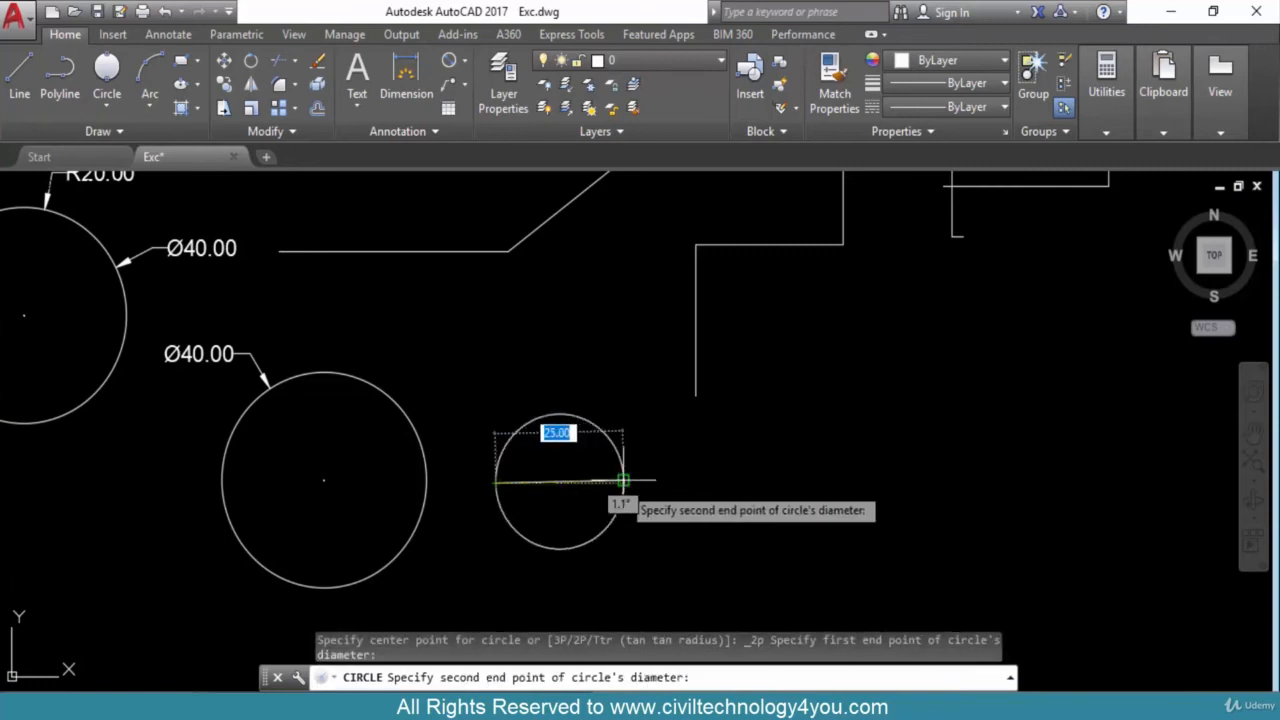
{"action": "left_click", "coordinate": [622, 481]}
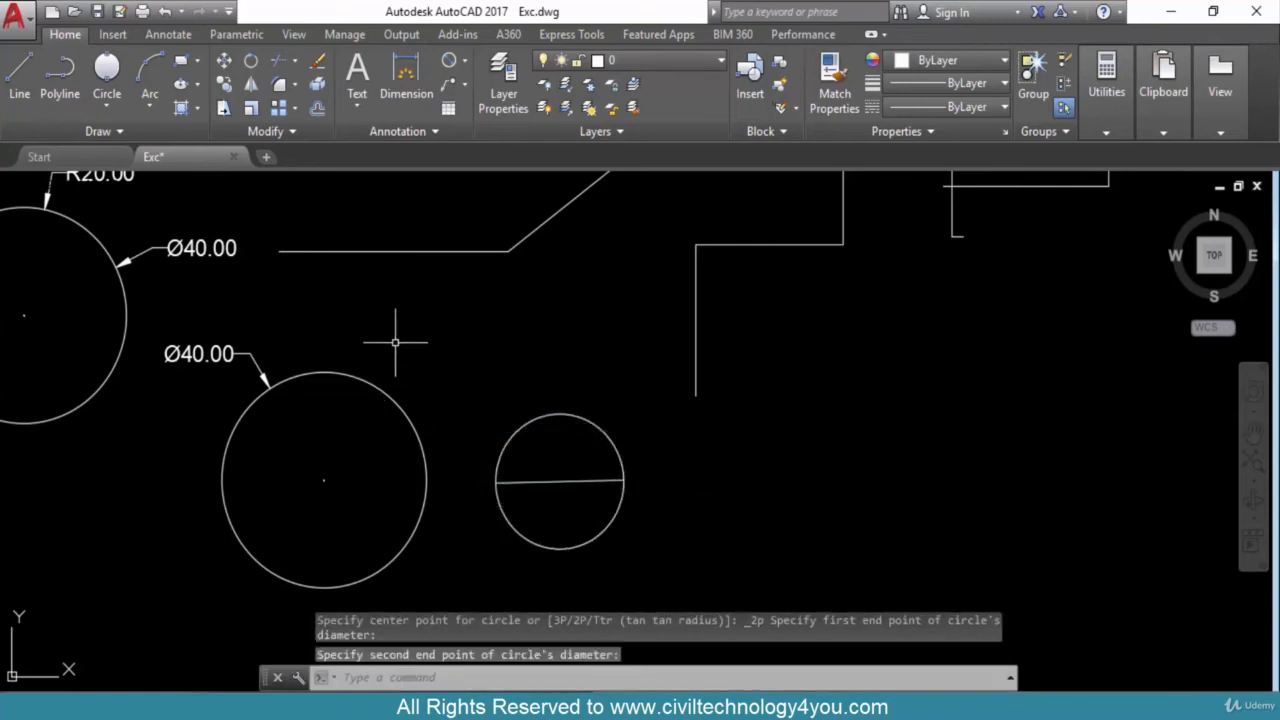
{"action": "middle_click_drag", "start_coordinate": [713, 525], "coordinate": [647, 511]}
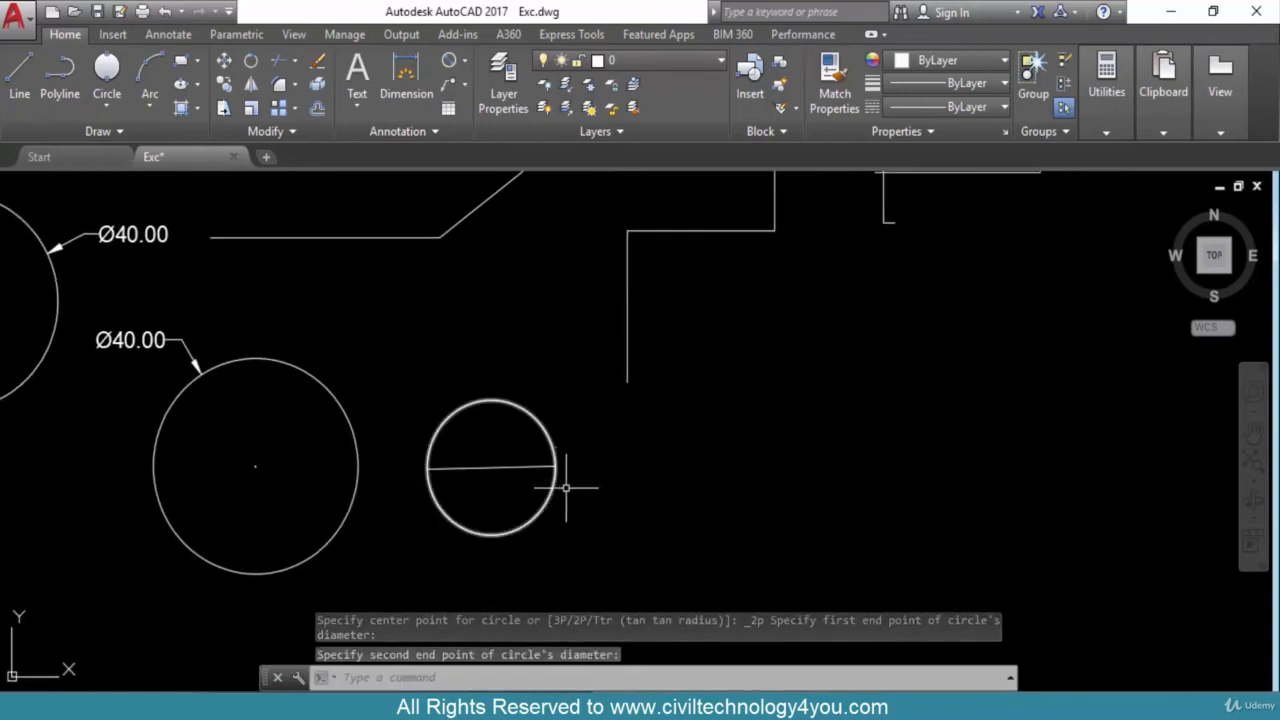
- With Ortho on, draw a right triangle about 19 units wide and 27.5 units high beside the 2-Point circle using lines
{"action": "type", "text": "L"}
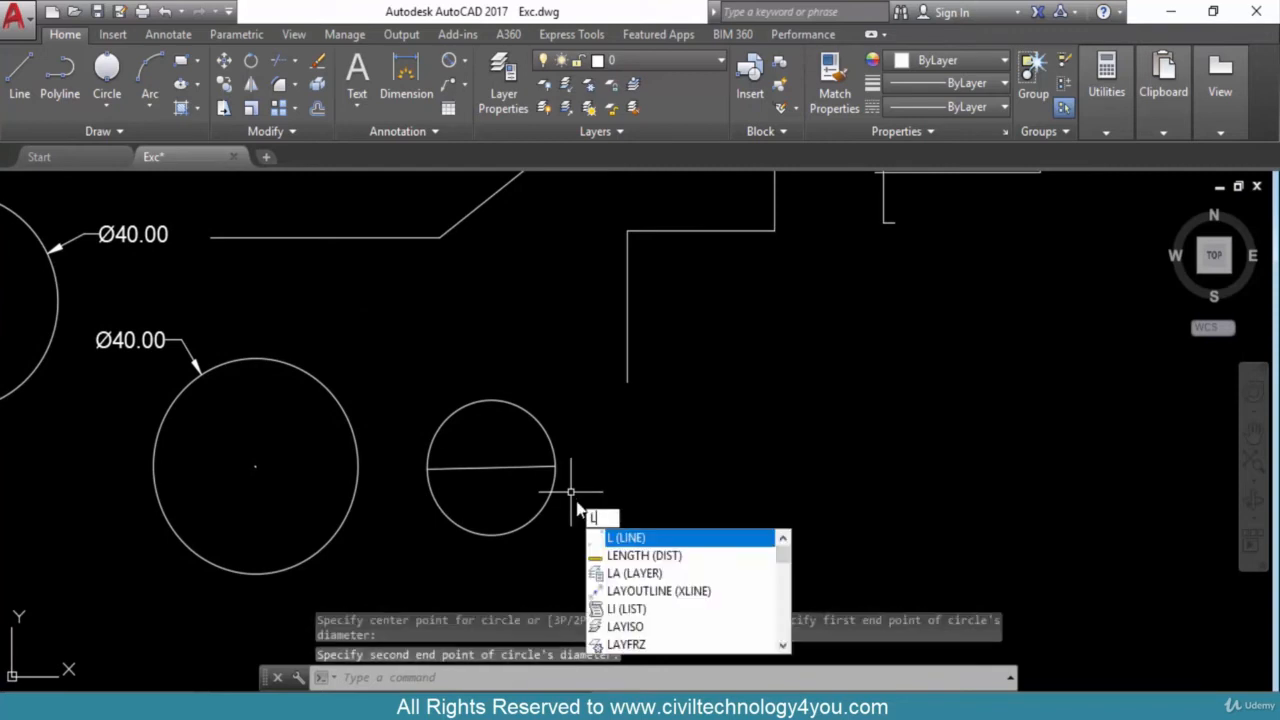
{"action": "key", "text": "Return"}
{"action": "left_click", "coordinate": [712, 495]}
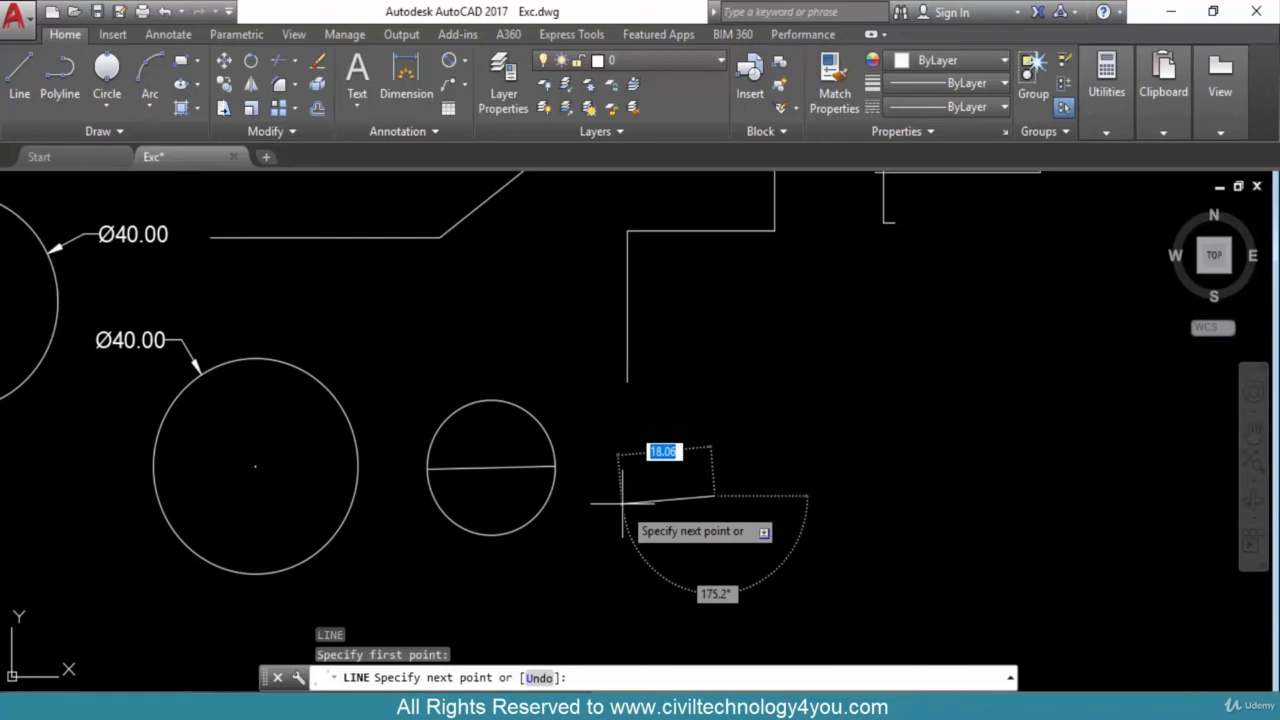
{"action": "key", "text": "F8"}
{"action": "left_click", "coordinate": [616, 495]}
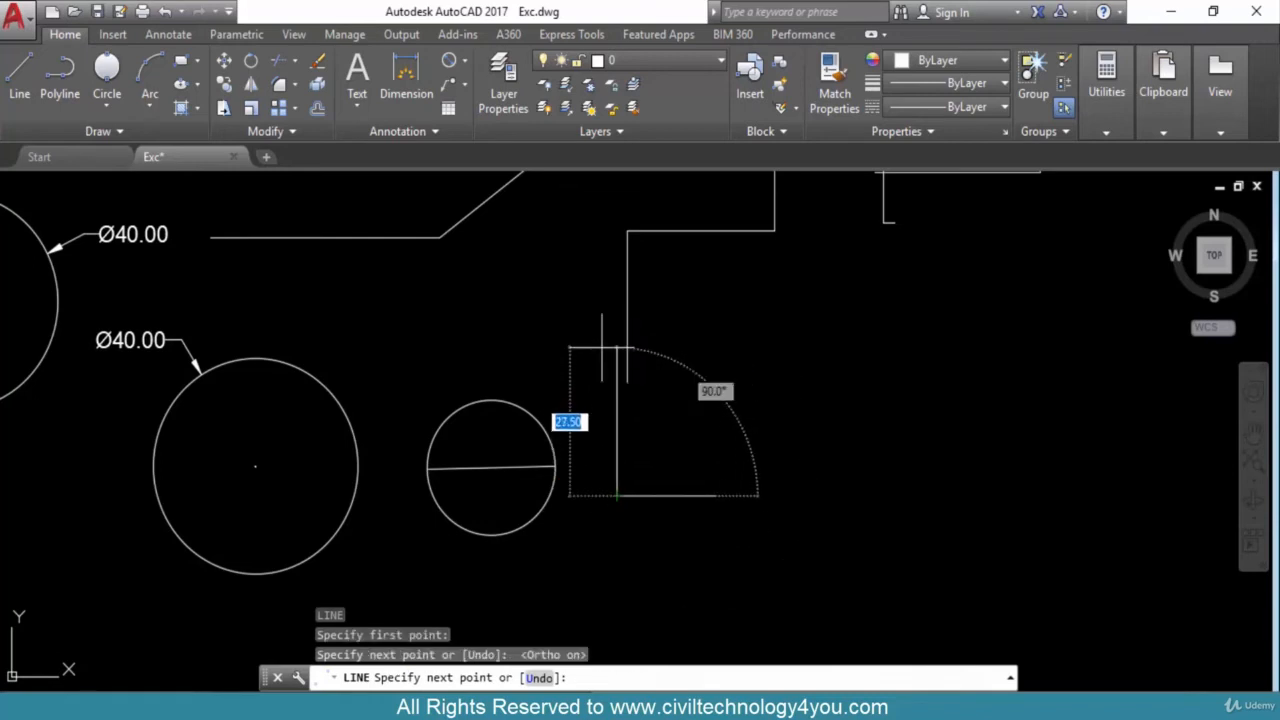
{"action": "left_click", "coordinate": [616, 350]}
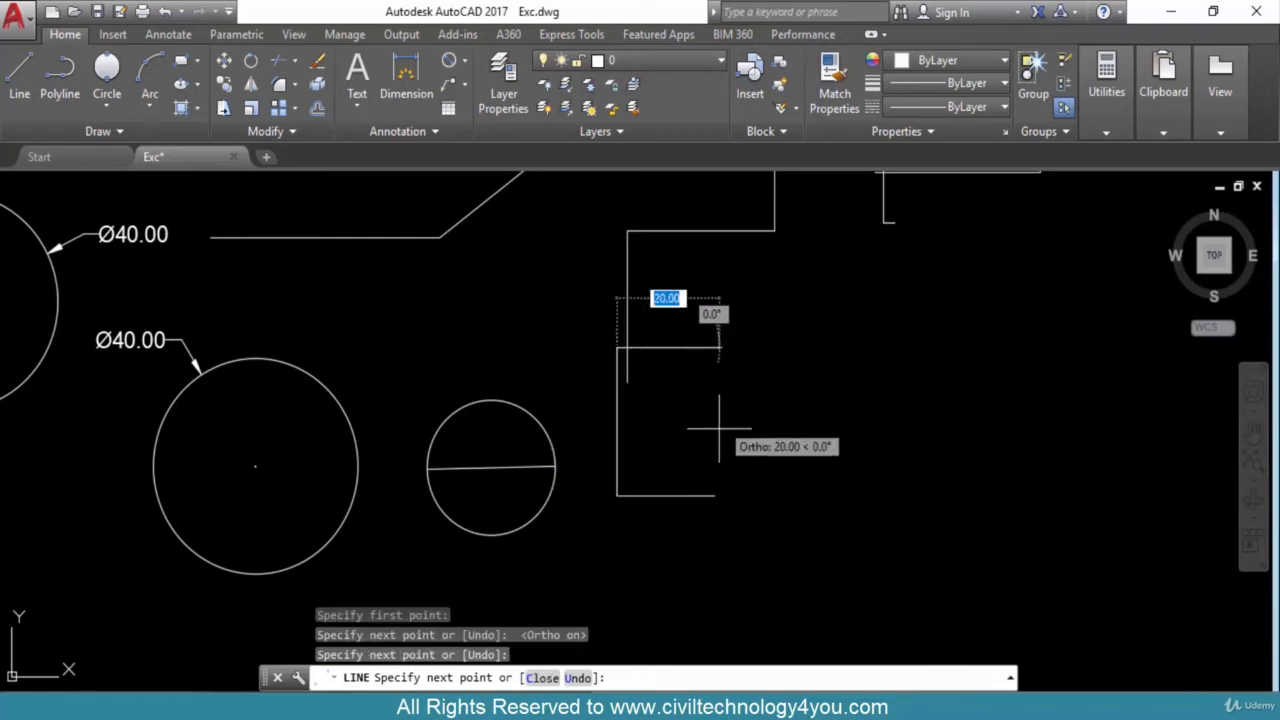
{"action": "left_click", "coordinate": [714, 495]}
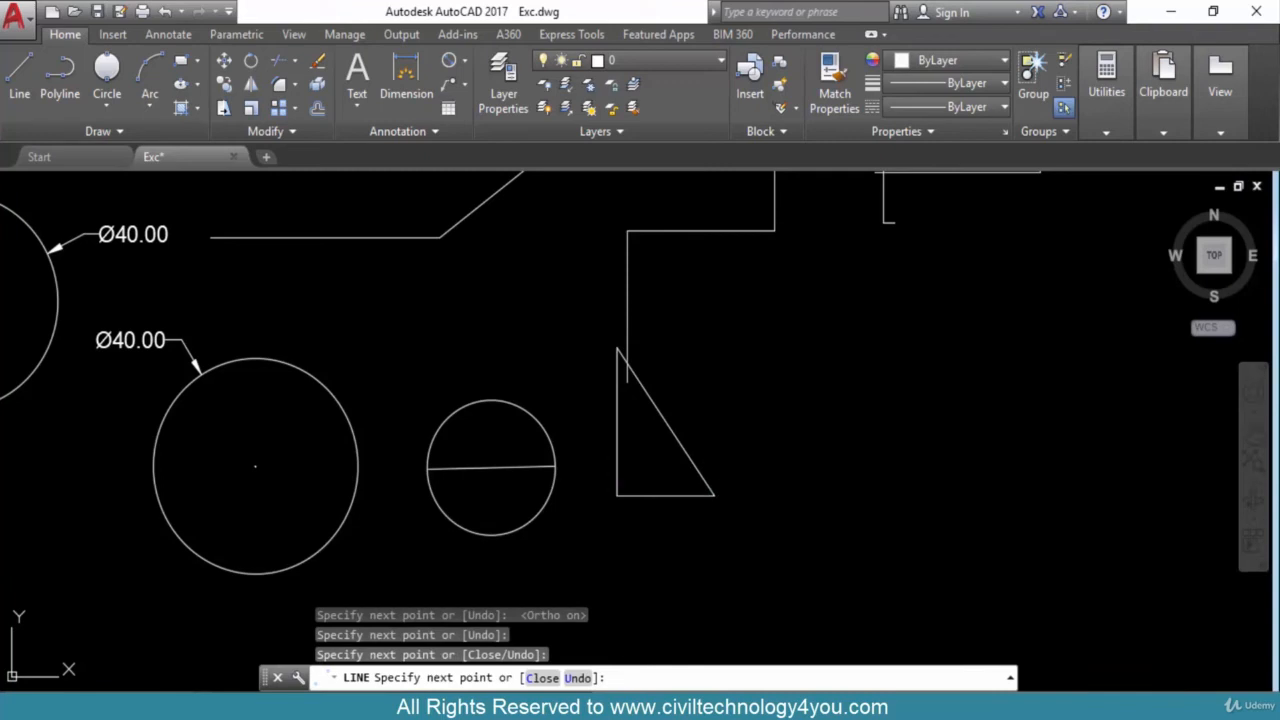
{"action": "key", "text": "Escape"}
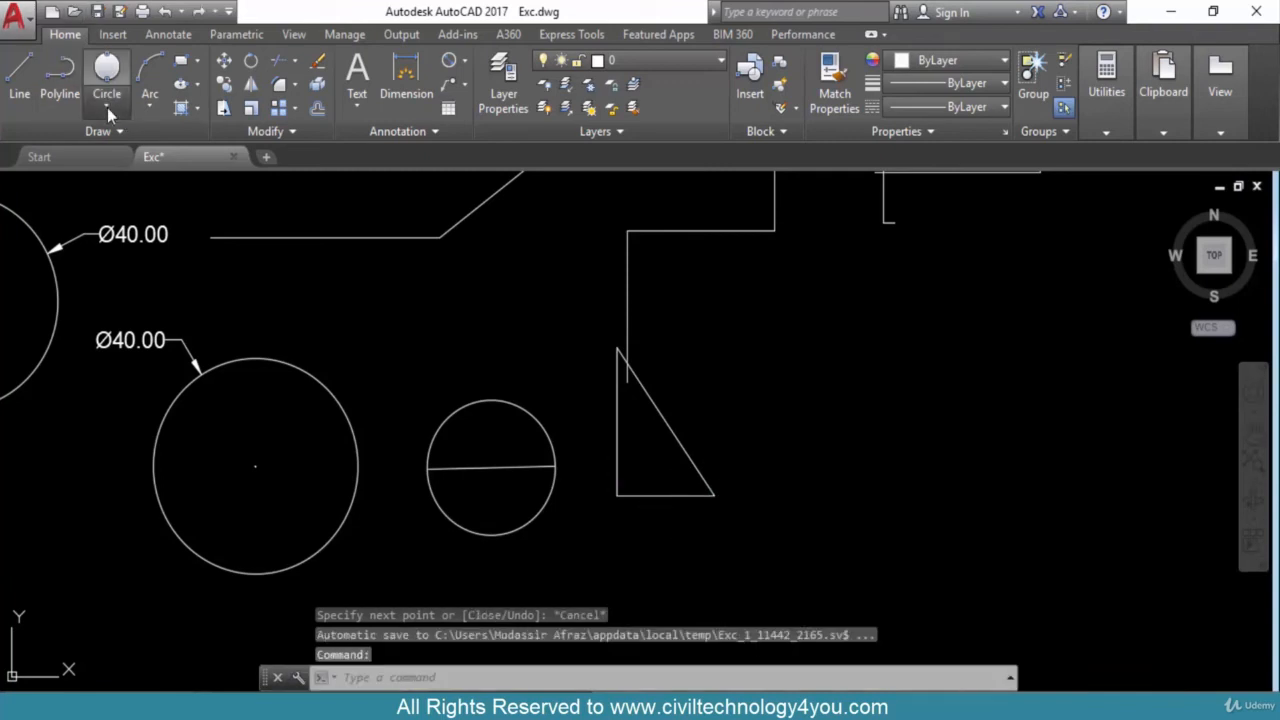
- Draw a 3-Point circle through the three corners of the right triangle
{"action": "left_click", "coordinate": [107, 107]}
{"action": "left_click", "coordinate": [130, 265]}
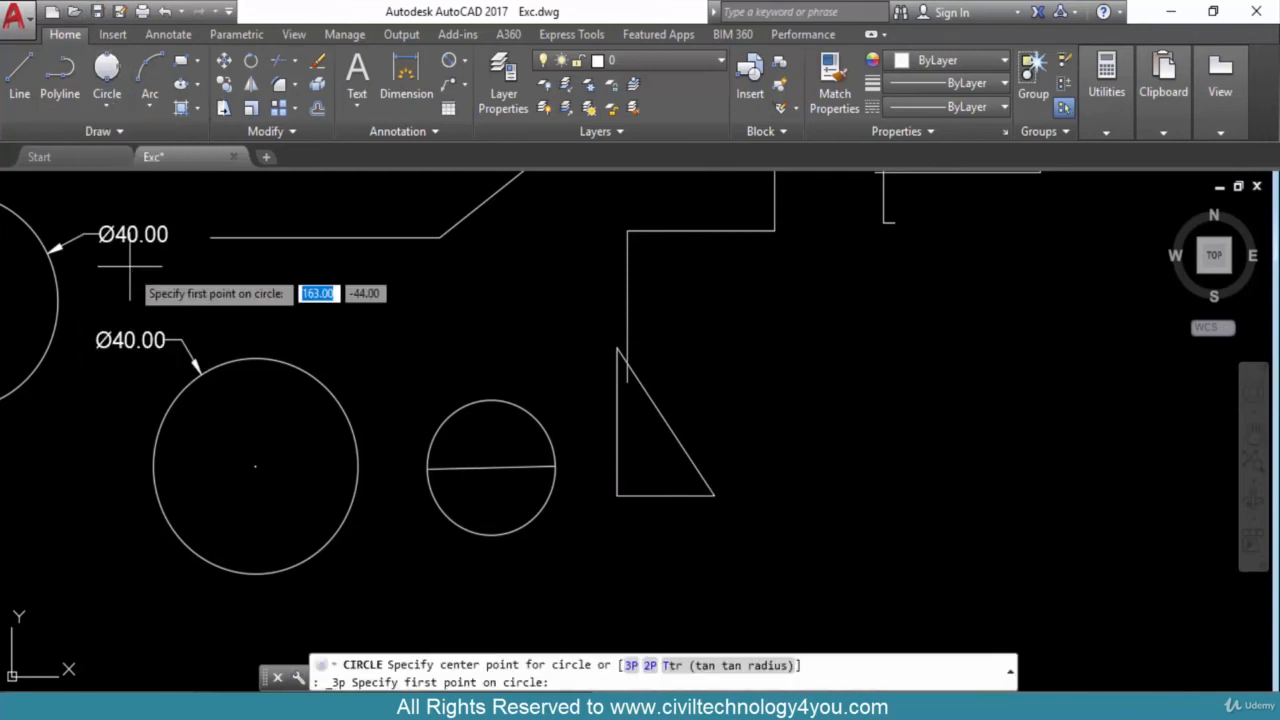
{"action": "left_click", "coordinate": [617, 350]}
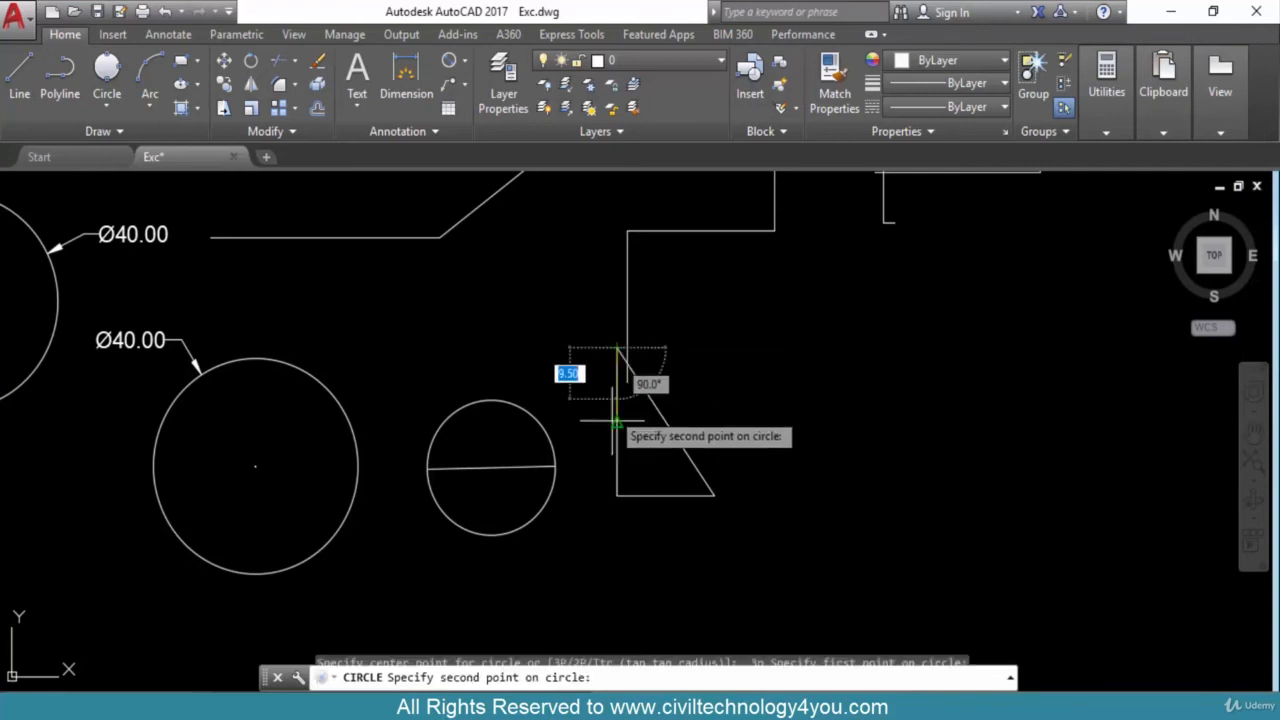
{"action": "left_click", "coordinate": [617, 494]}
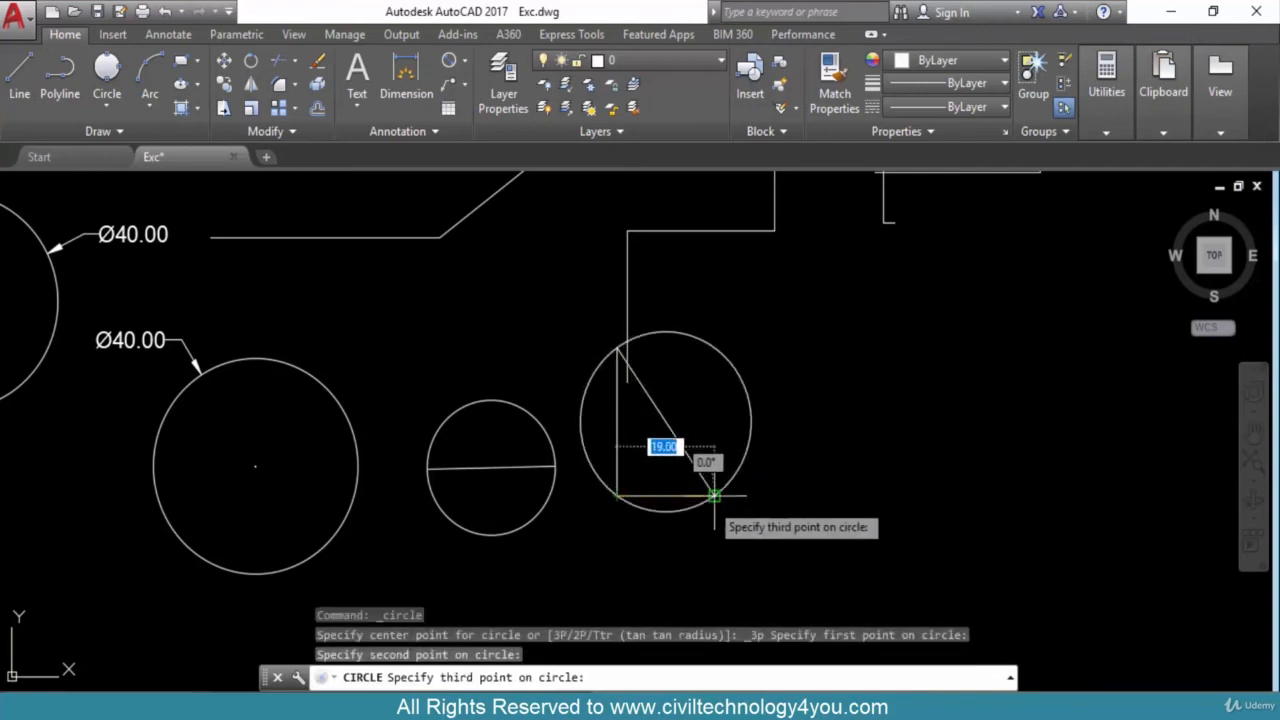
{"action": "left_click", "coordinate": [713, 494]}
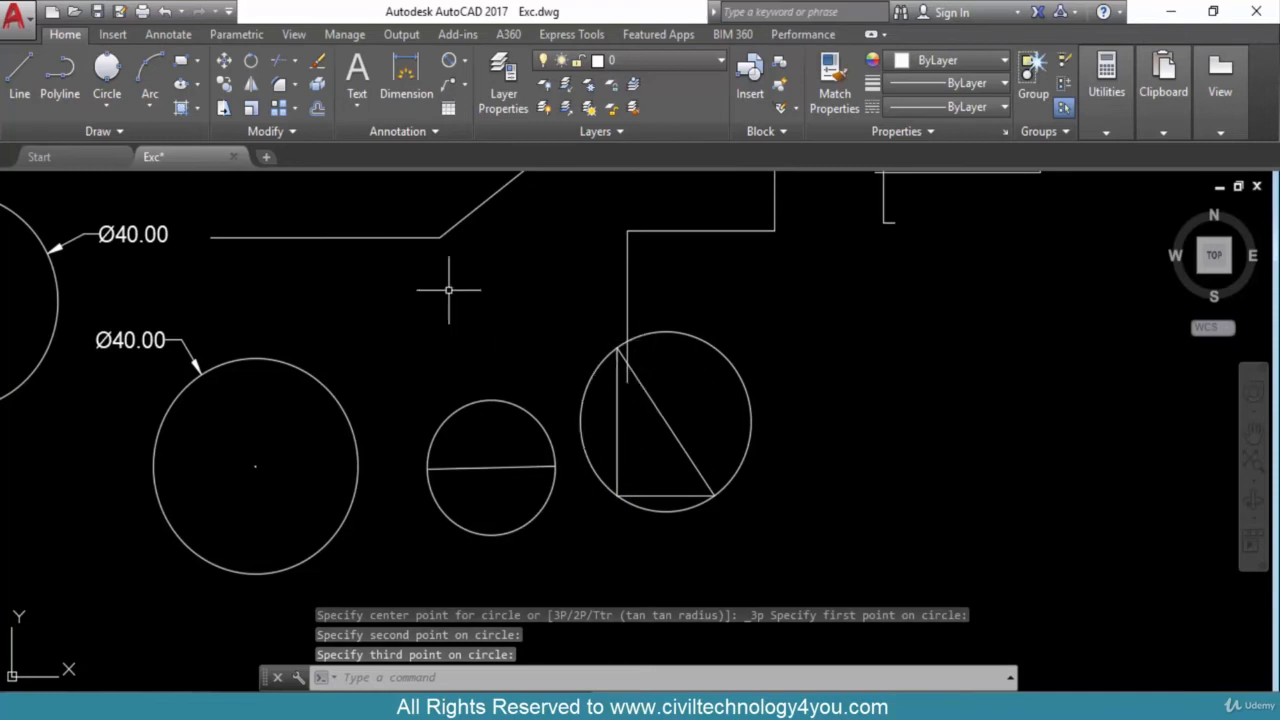
- Draw a Tan, Tan, Radius circle of radius 20 touching the upper sides of the second circle and the 2-Point circle
{"action": "left_click", "coordinate": [104, 98]}
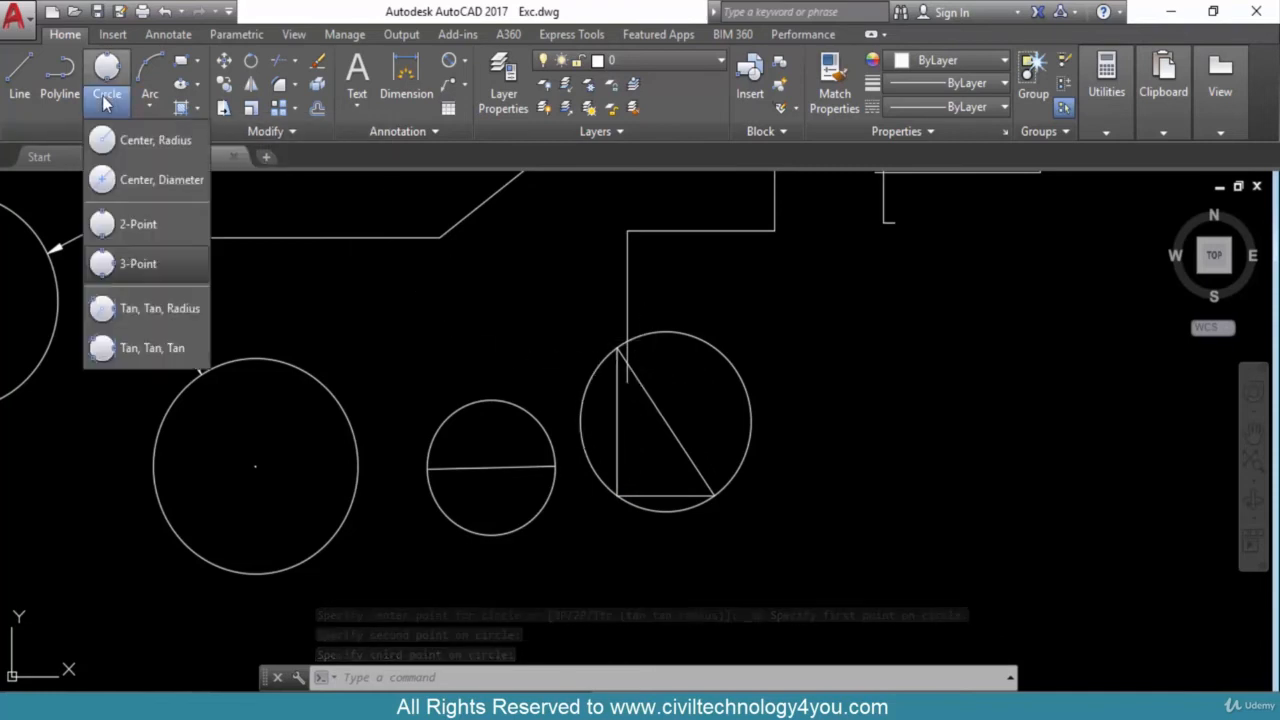
{"action": "left_click", "coordinate": [160, 309]}
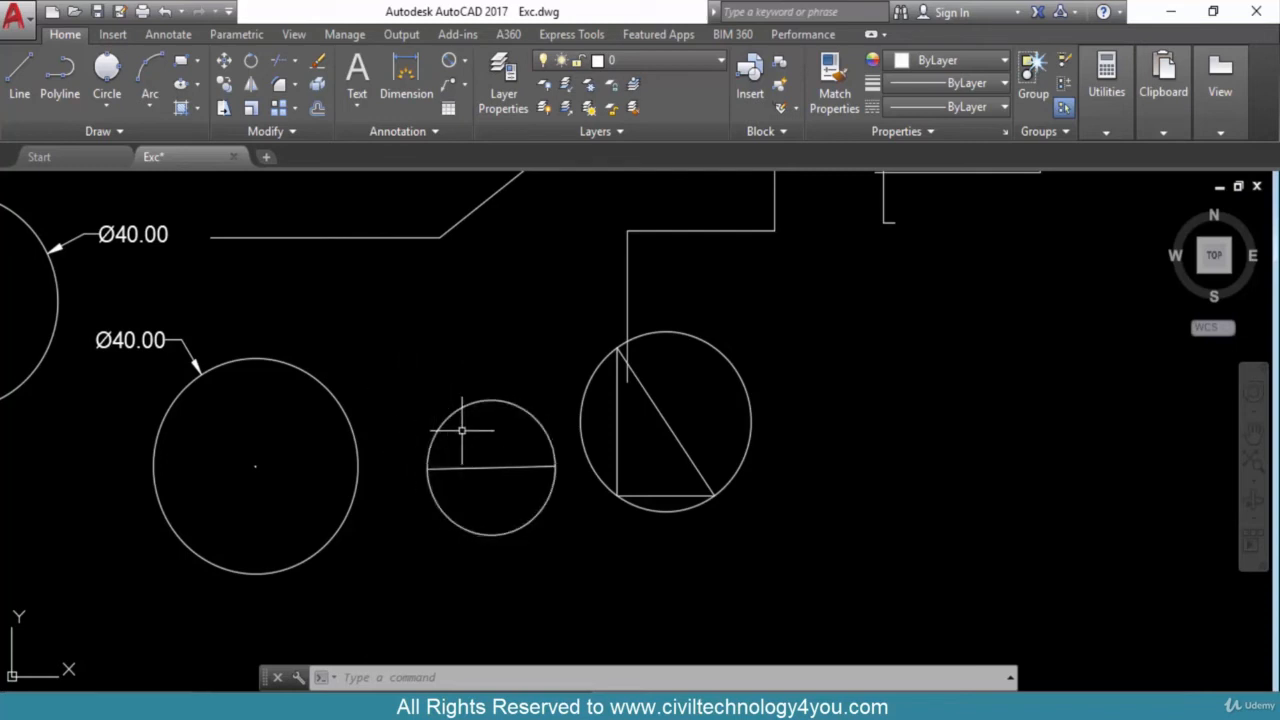
{"action": "scroll", "coordinate": [346, 386], "scroll_direction": "up", "scroll_amount": 2}
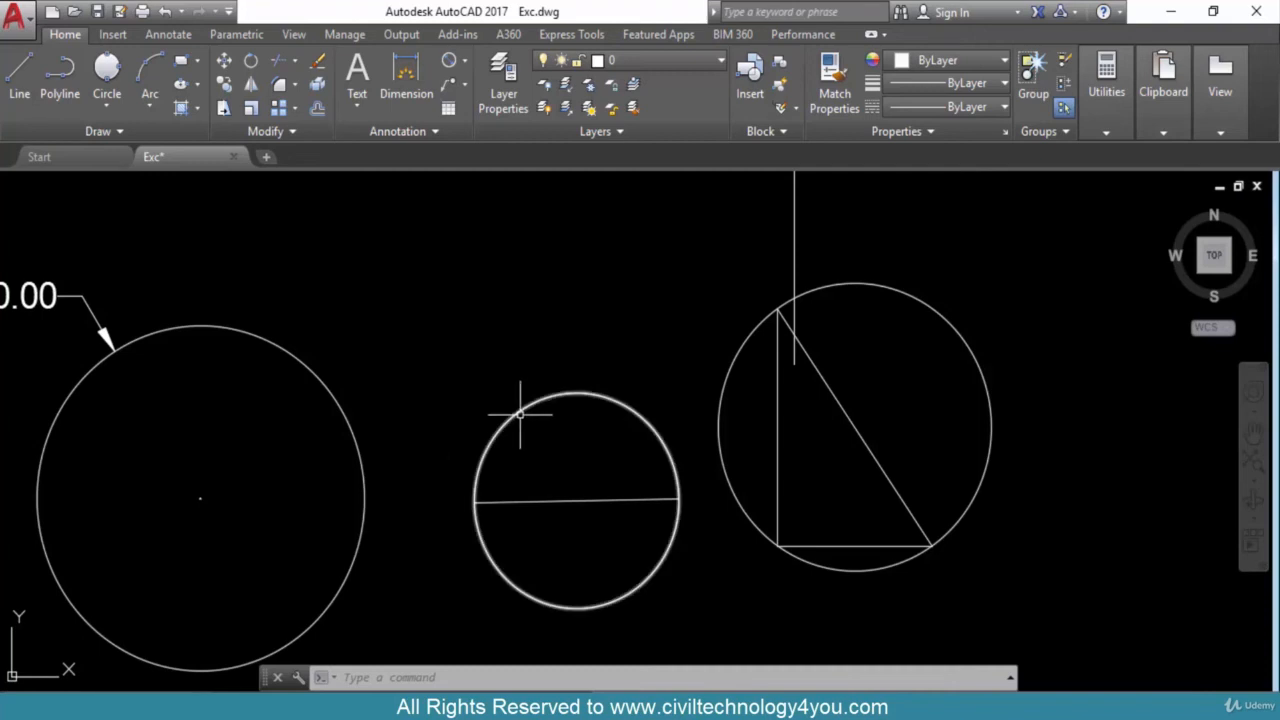
{"action": "left_click", "coordinate": [108, 111]}
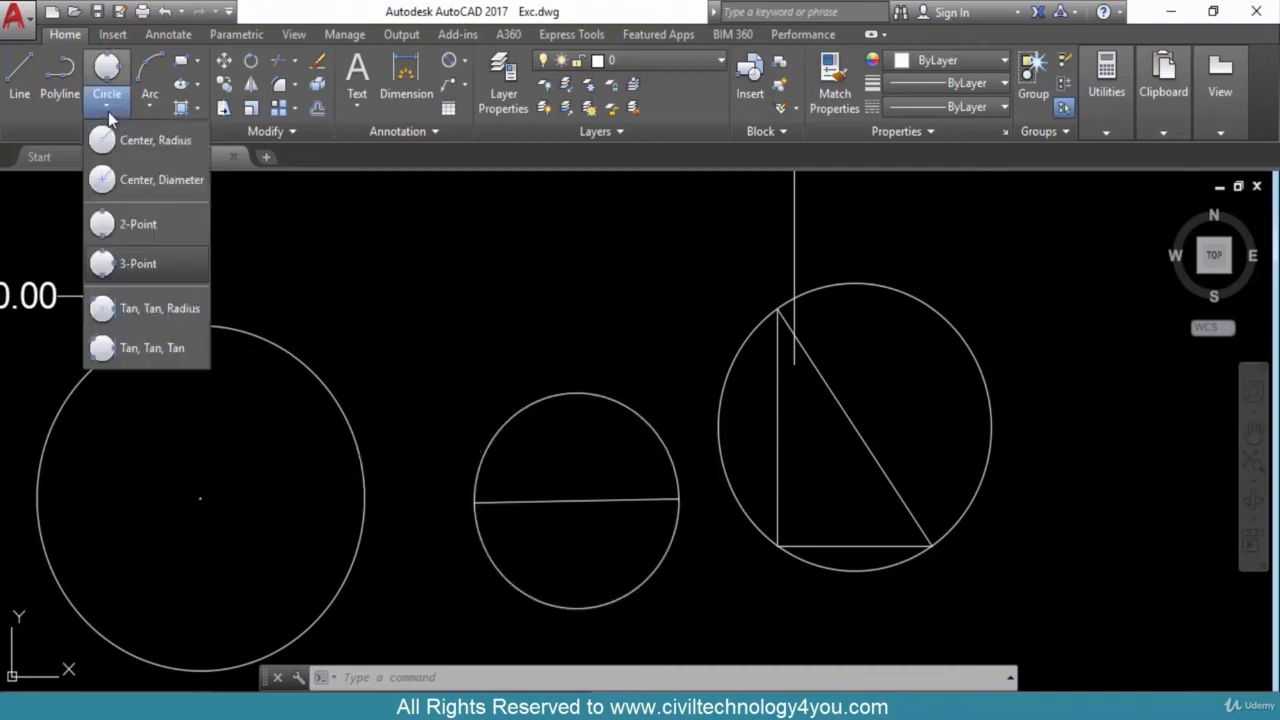
{"action": "left_click", "coordinate": [154, 311]}
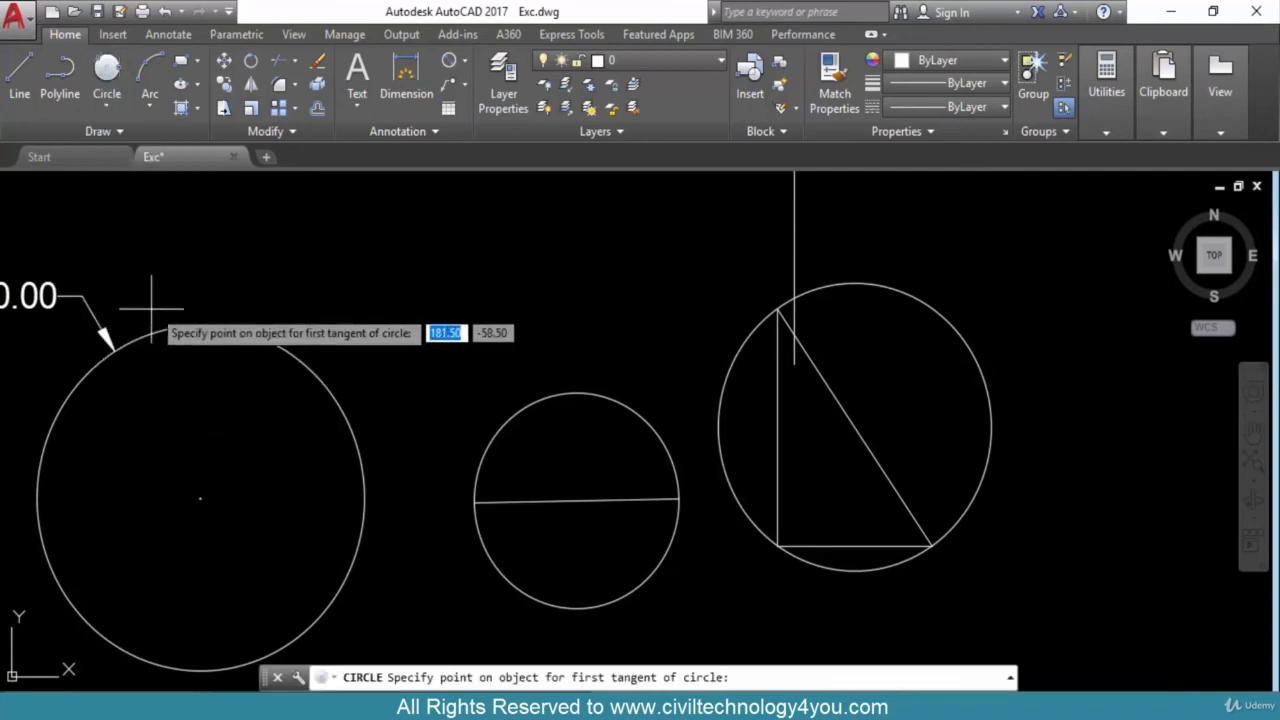
{"action": "left_click", "coordinate": [340, 397]}
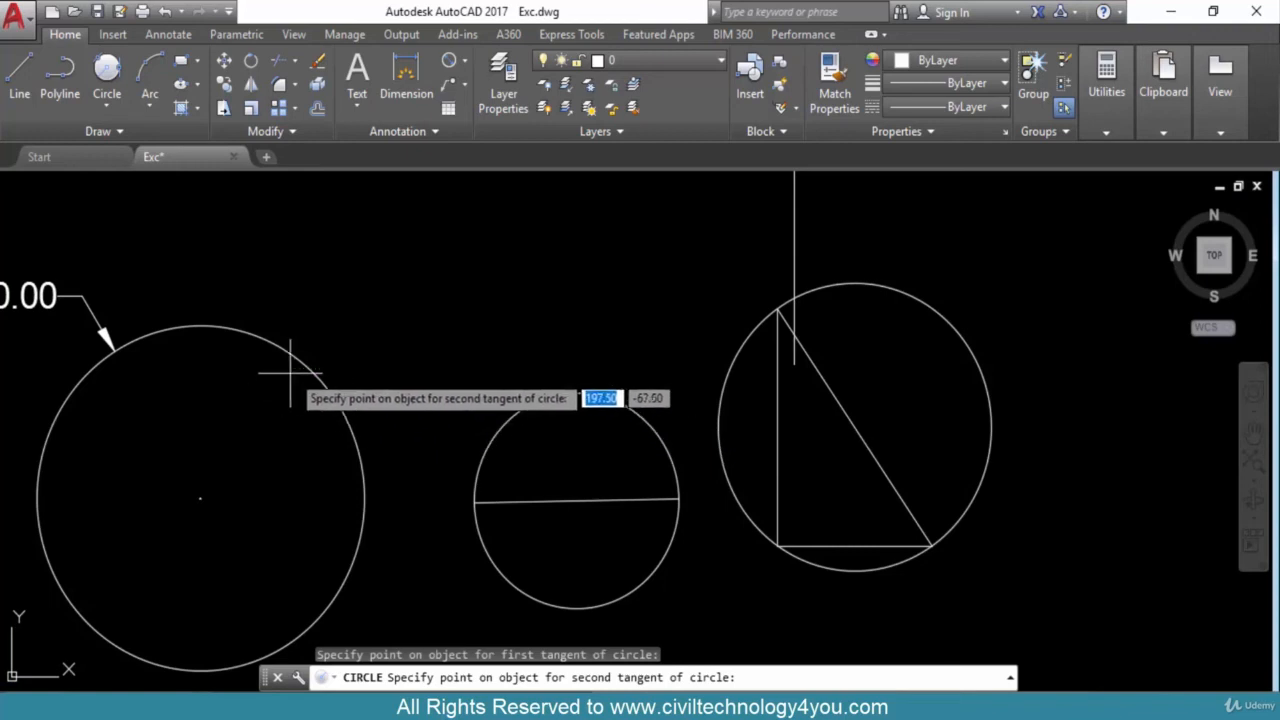
{"action": "left_click", "coordinate": [516, 408]}
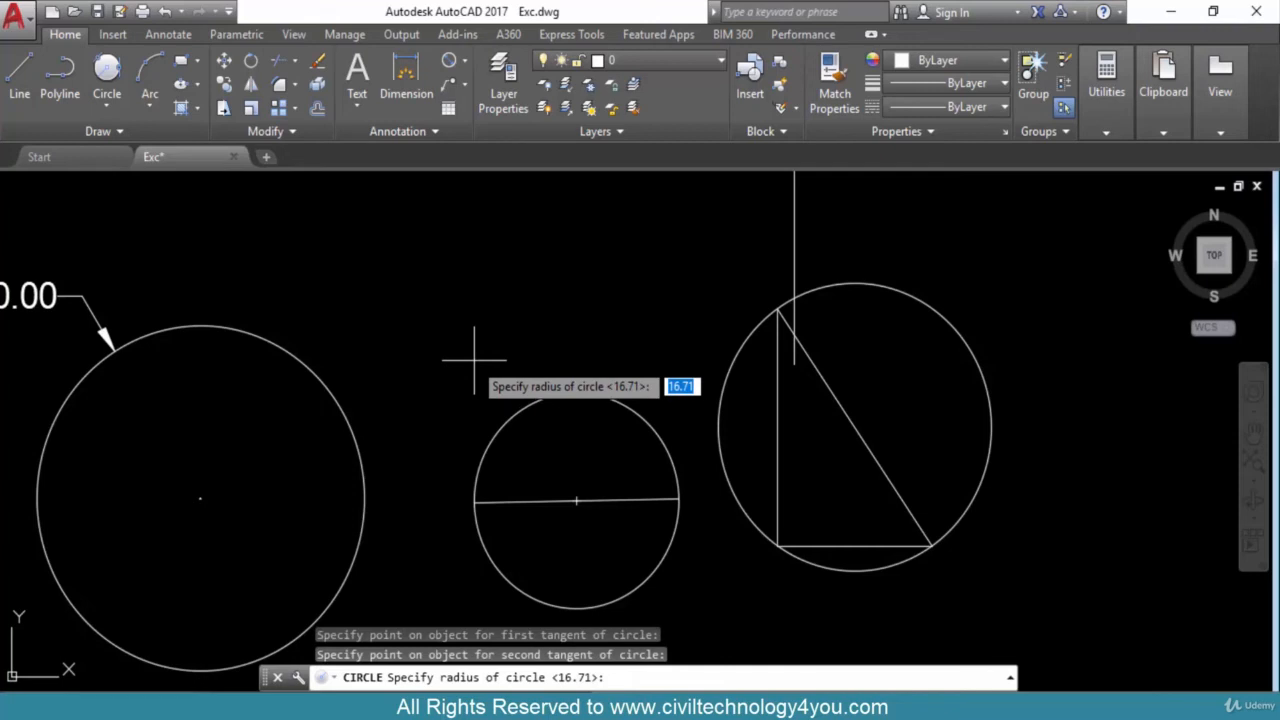
{"action": "key", "text": "Return"}
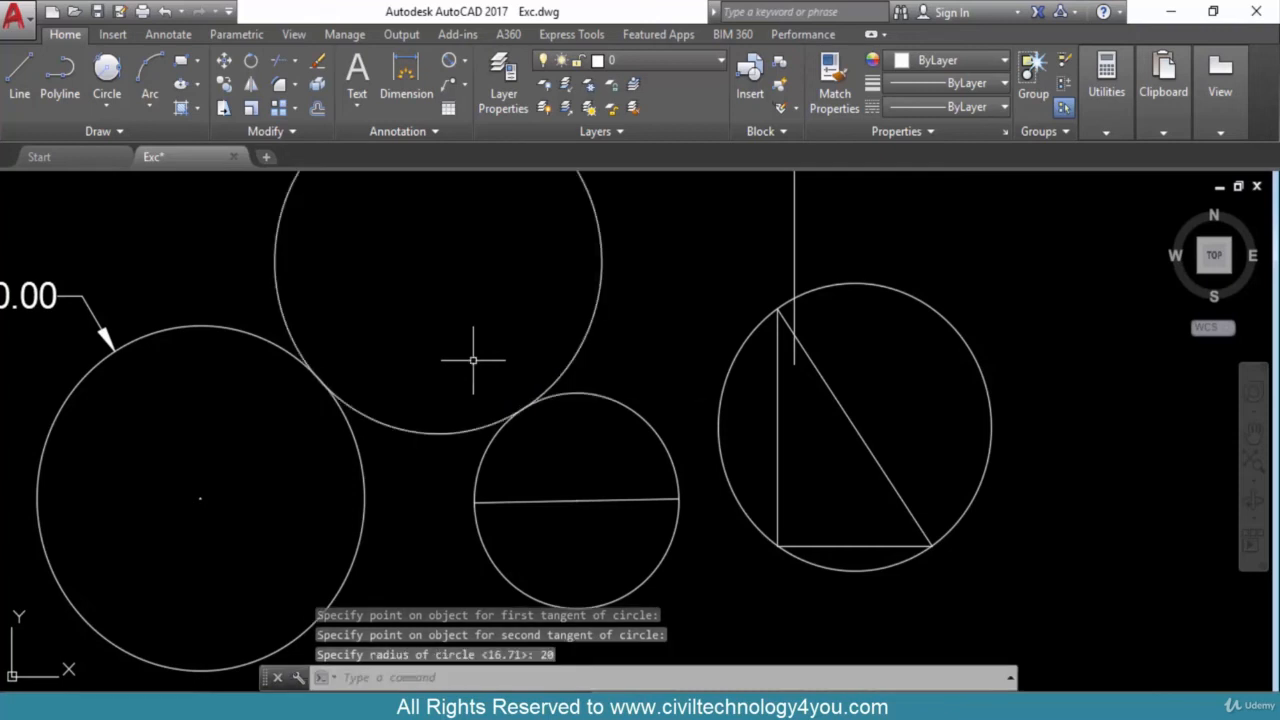
{"action": "scroll", "coordinate": [446, 335], "scroll_direction": "down", "scroll_amount": 2}
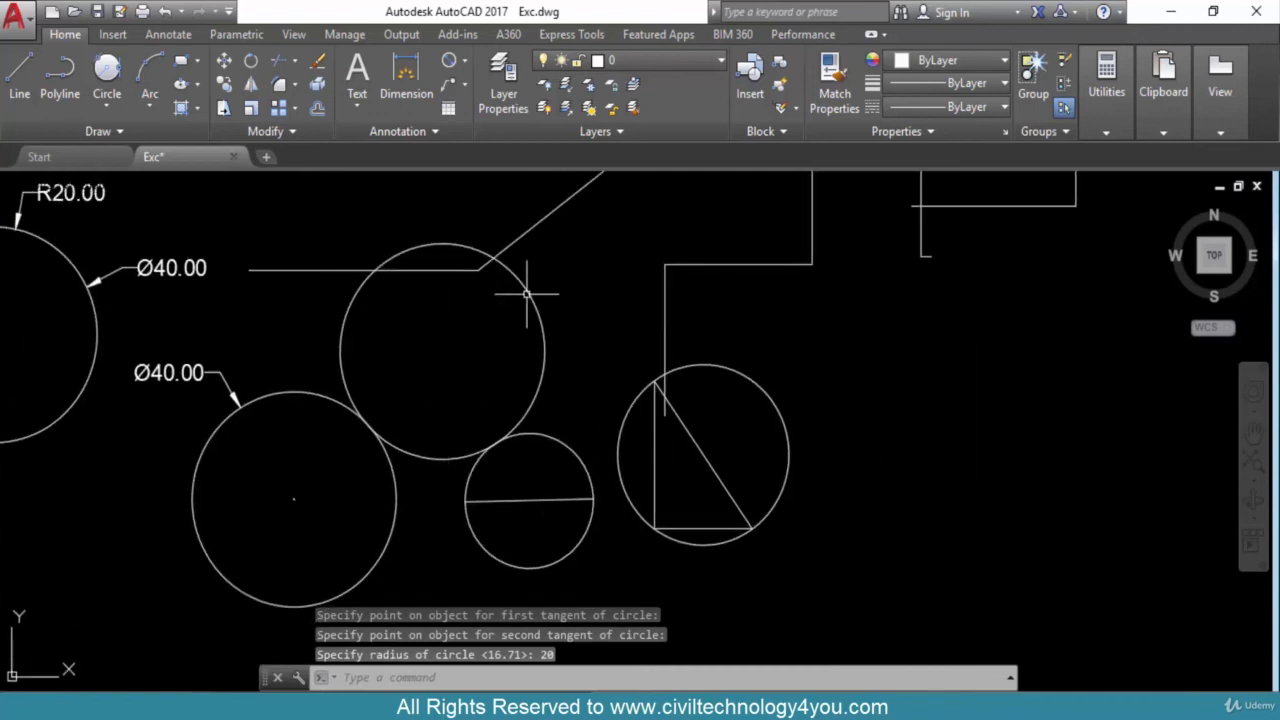
{"action": "scroll", "coordinate": [509, 437], "scroll_direction": "up", "scroll_amount": 4}
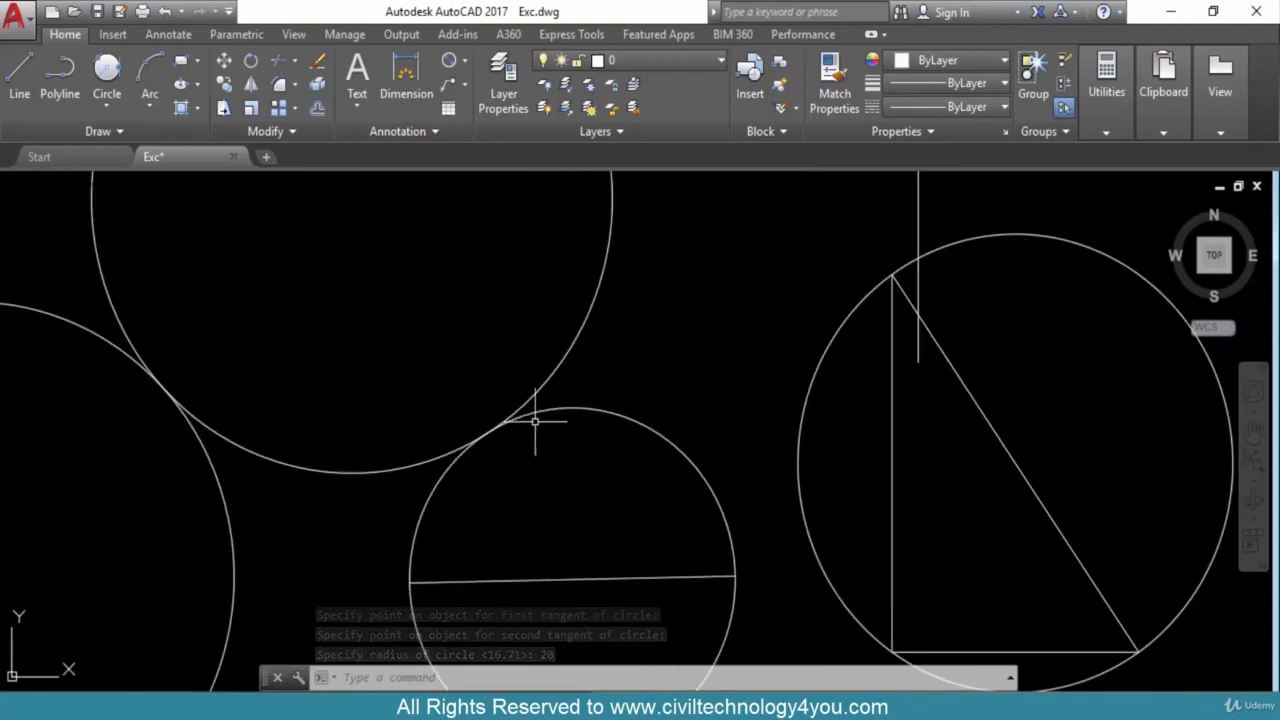
{"action": "scroll", "coordinate": [208, 480], "scroll_direction": "down", "scroll_amount": 1}
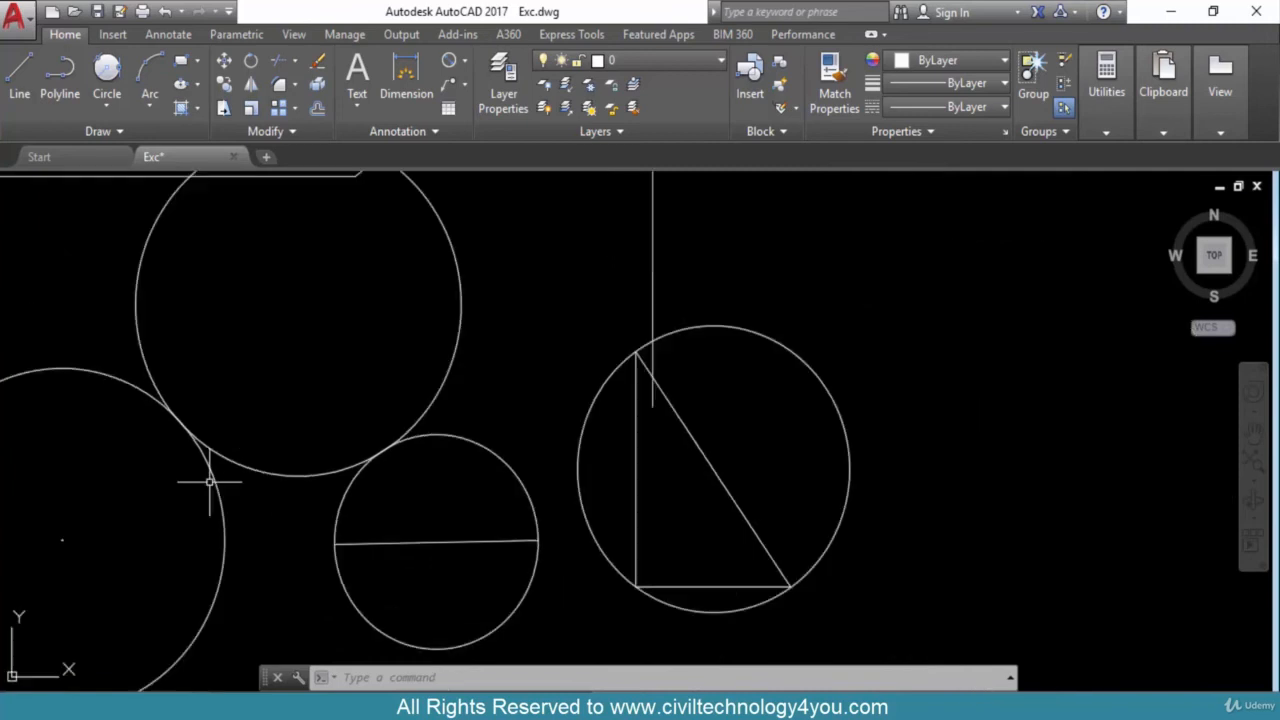
{"action": "scroll", "coordinate": [327, 427], "scroll_direction": "down", "scroll_amount": 1}
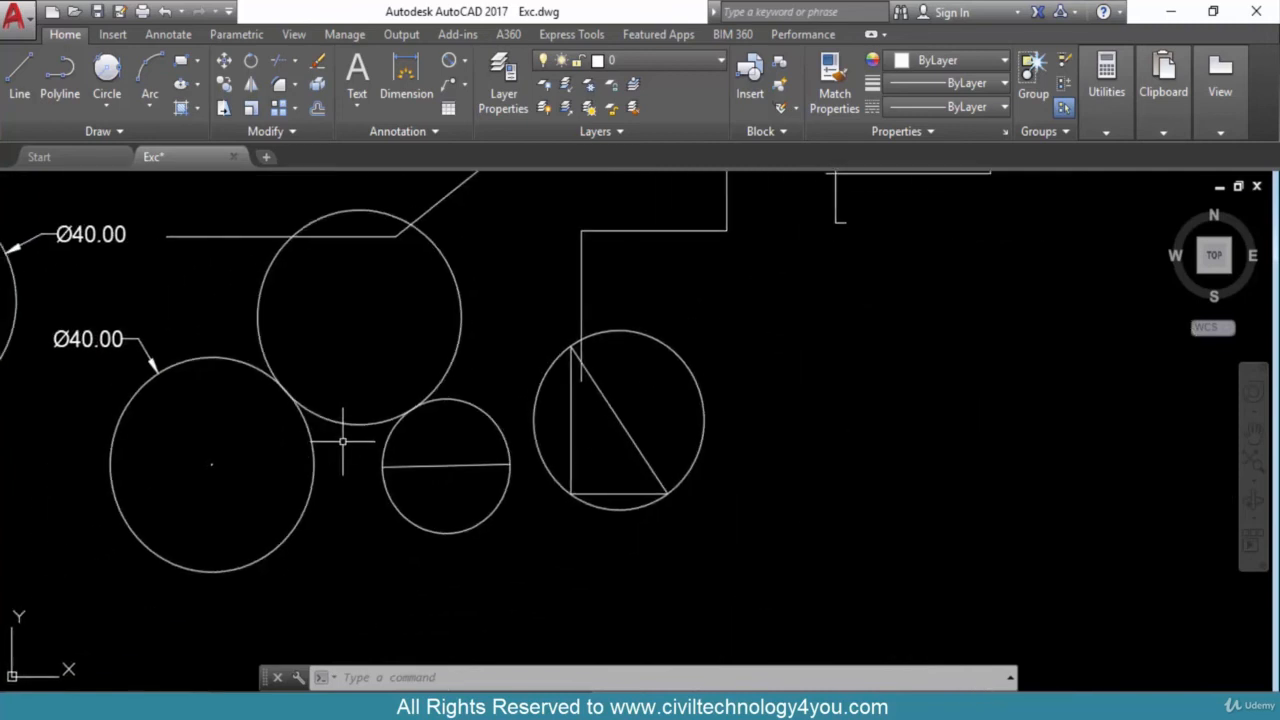
- Draw a Tan, Tan, Tan circle touching the lower edges of the second circle, the 2-Point circle and the 3-Point circle
{"action": "left_click", "coordinate": [100, 107]}
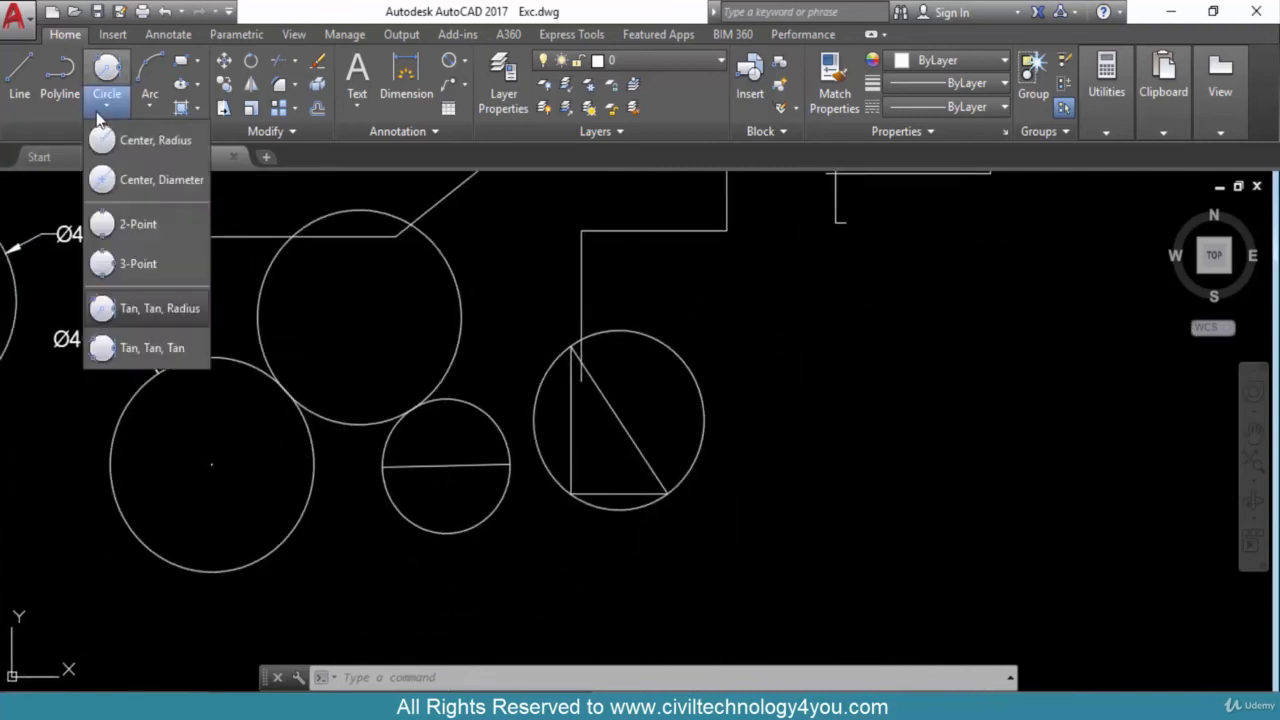
{"action": "left_click", "coordinate": [141, 362]}
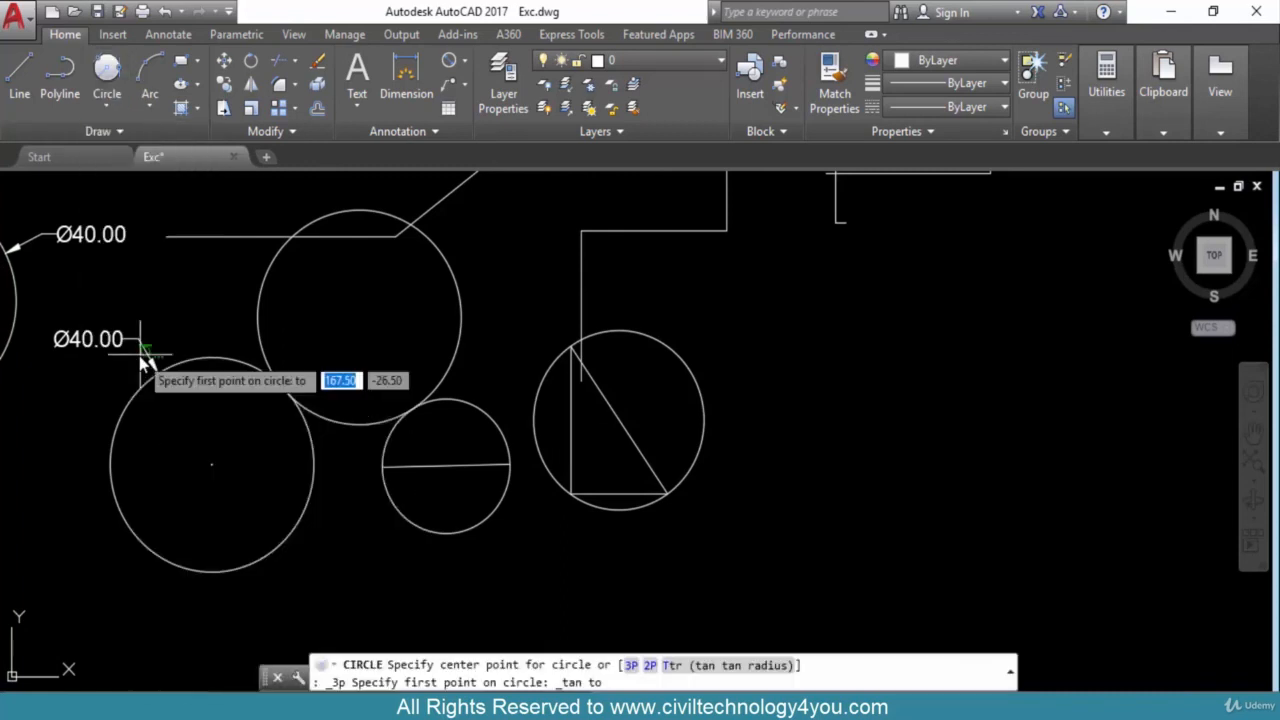
{"action": "middle_click_drag", "start_coordinate": [311, 567], "coordinate": [294, 494]}
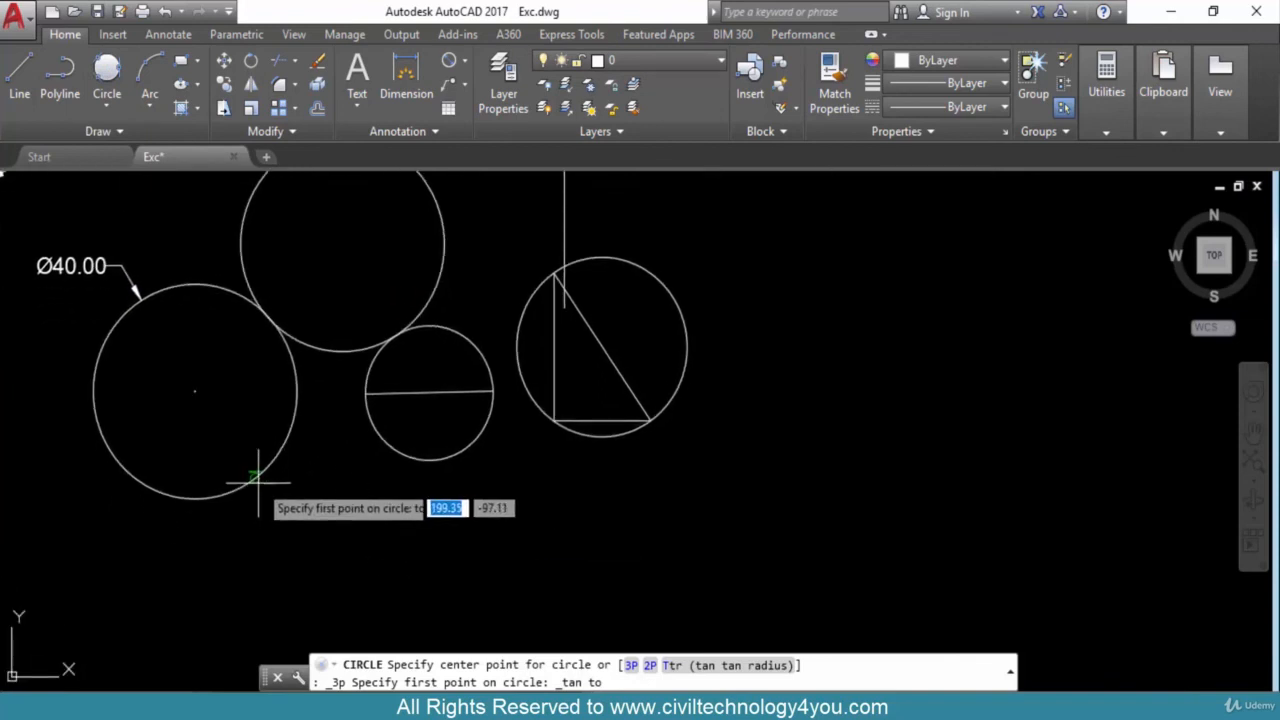
{"action": "left_click", "coordinate": [258, 470]}
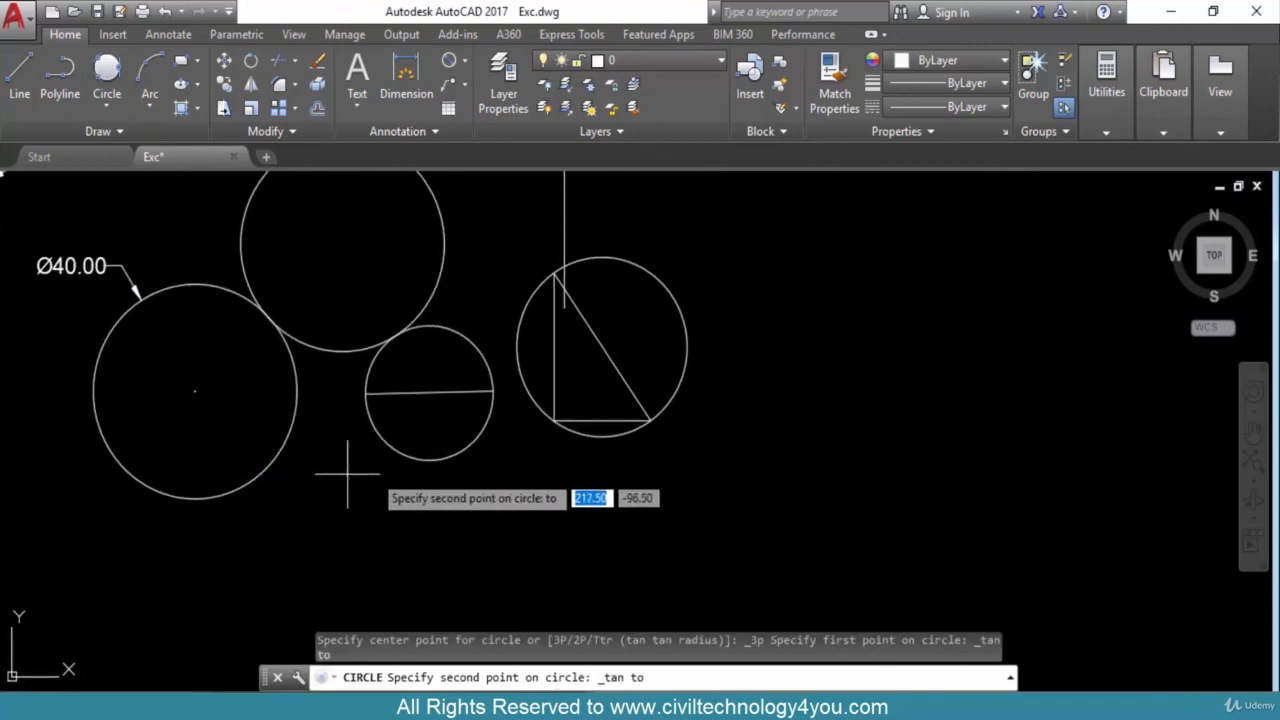
{"action": "left_click", "coordinate": [429, 455]}
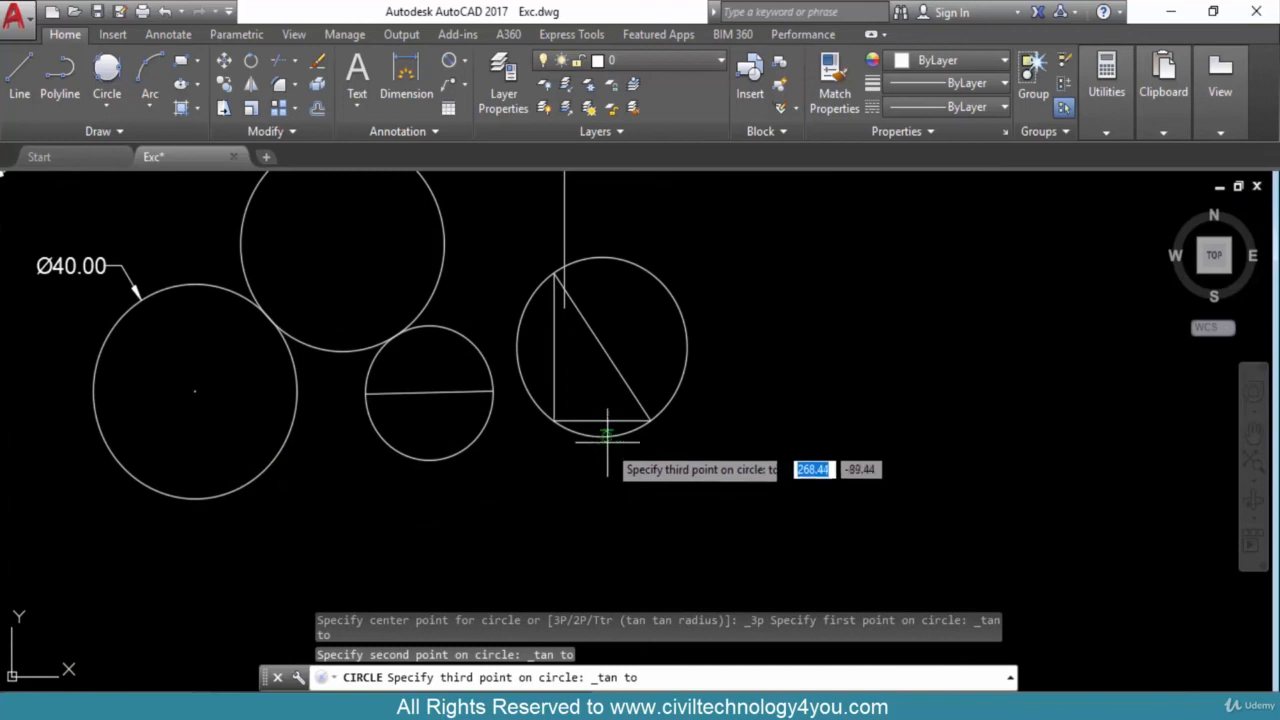
{"action": "left_click", "coordinate": [608, 441]}
- Erase the oversized Tan, Tan, Tan circle
{"action": "scroll", "coordinate": [619, 478], "scroll_direction": "down", "scroll_amount": 8}
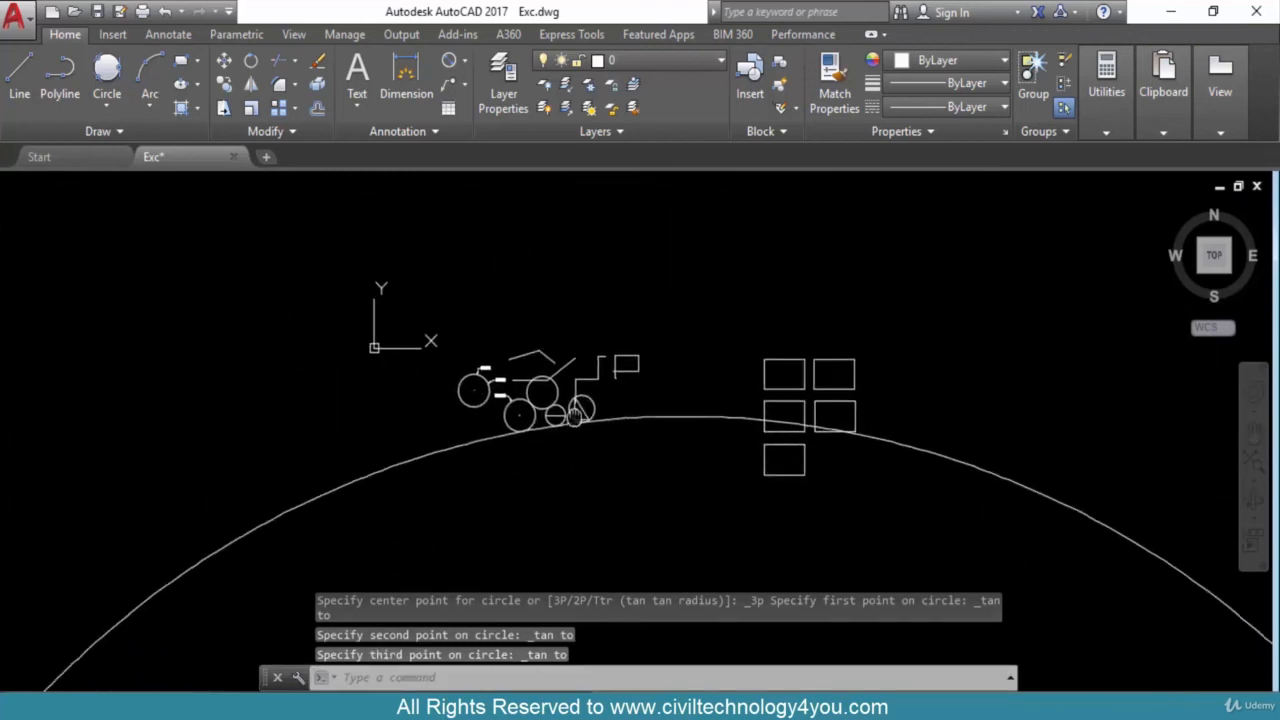
{"action": "left_click", "coordinate": [652, 350]}
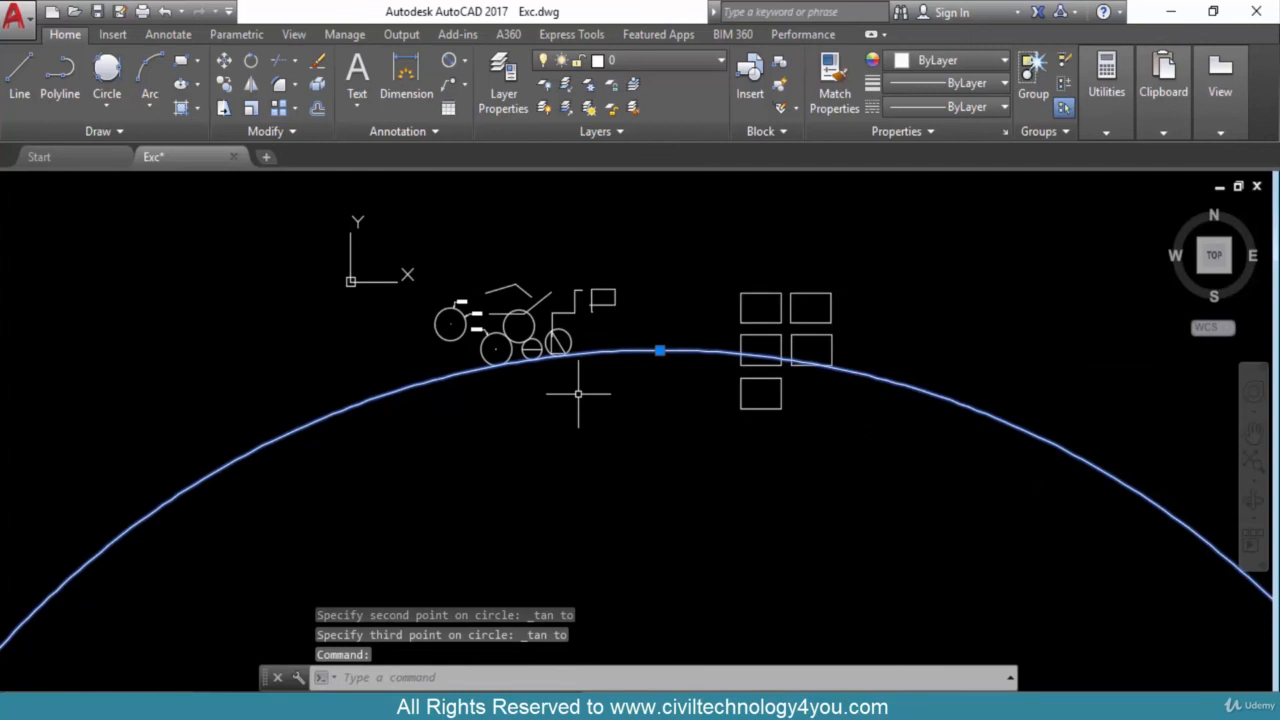
{"action": "type", "text": "e"}
{"action": "key", "text": "Return"}
- Draw a Tan, Tan, Tan circle in the gap between the radius 20 tangent circle, the second circle and the 2-Point circle
{"action": "scroll", "coordinate": [491, 349], "scroll_direction": "up", "scroll_amount": 10}
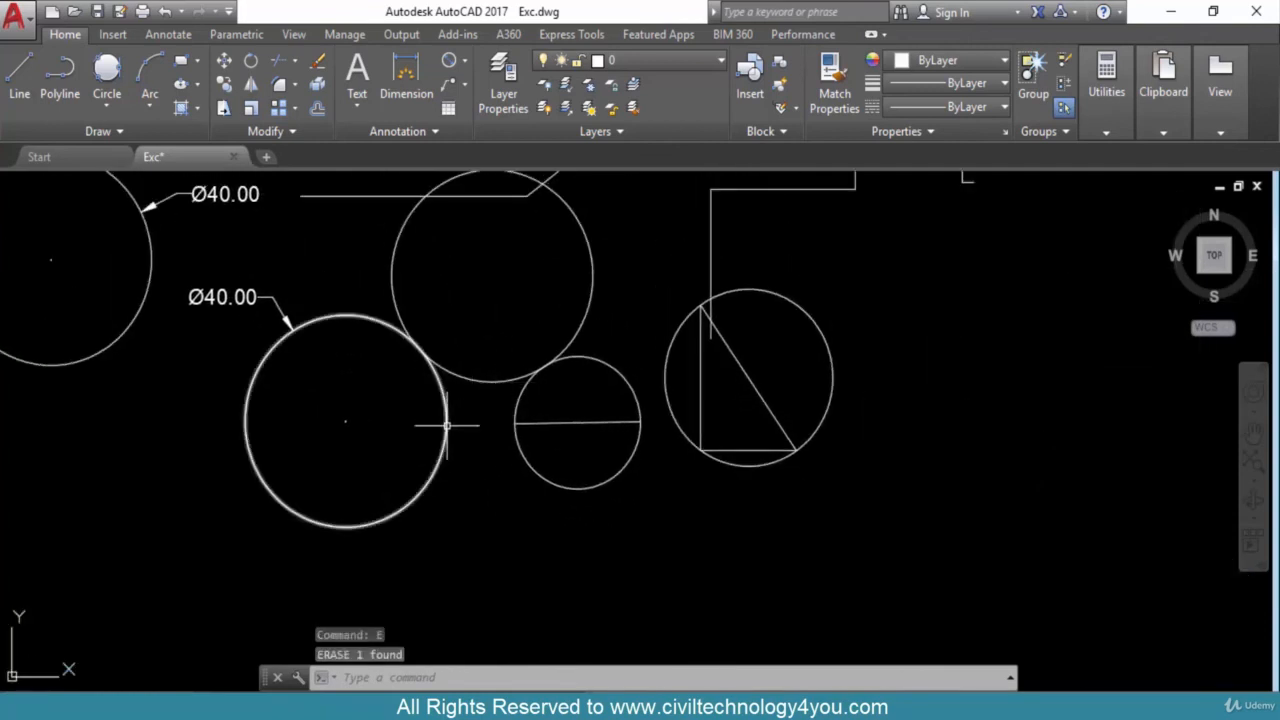
{"action": "left_click", "coordinate": [97, 108]}
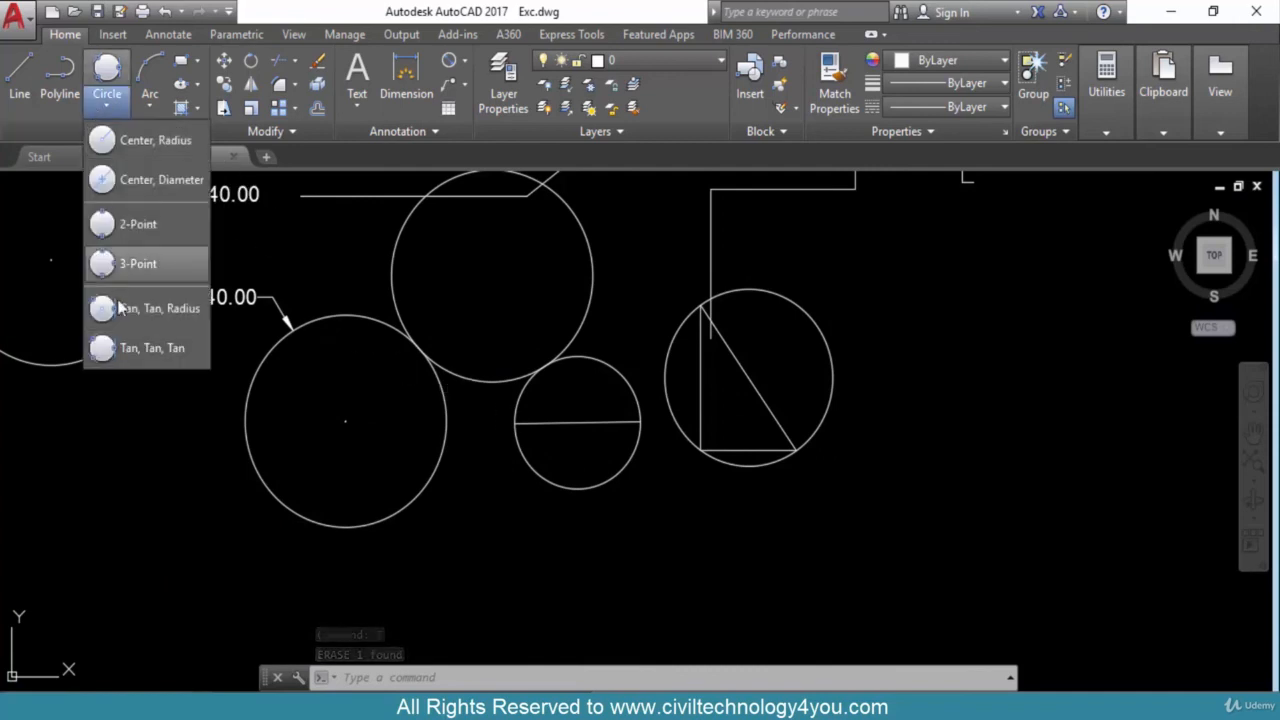
{"action": "left_click", "coordinate": [106, 348]}
{"action": "left_click", "coordinate": [484, 380]}
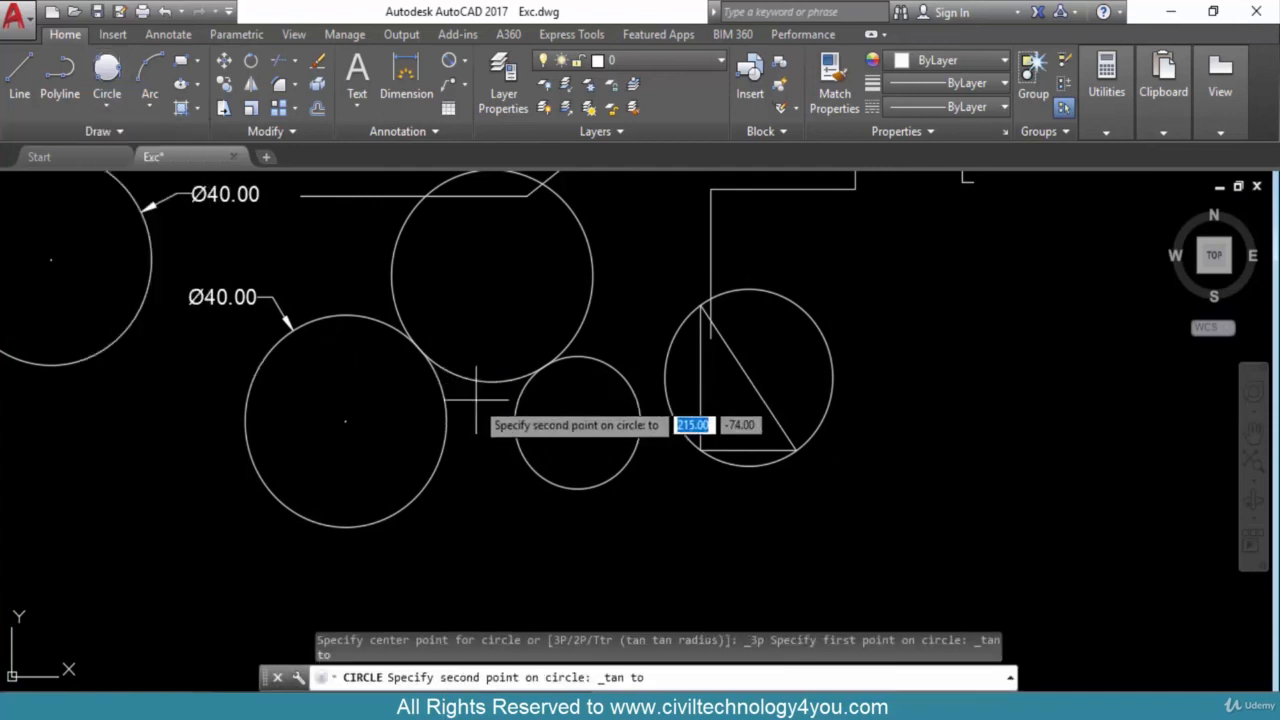
{"action": "left_click", "coordinate": [447, 431]}
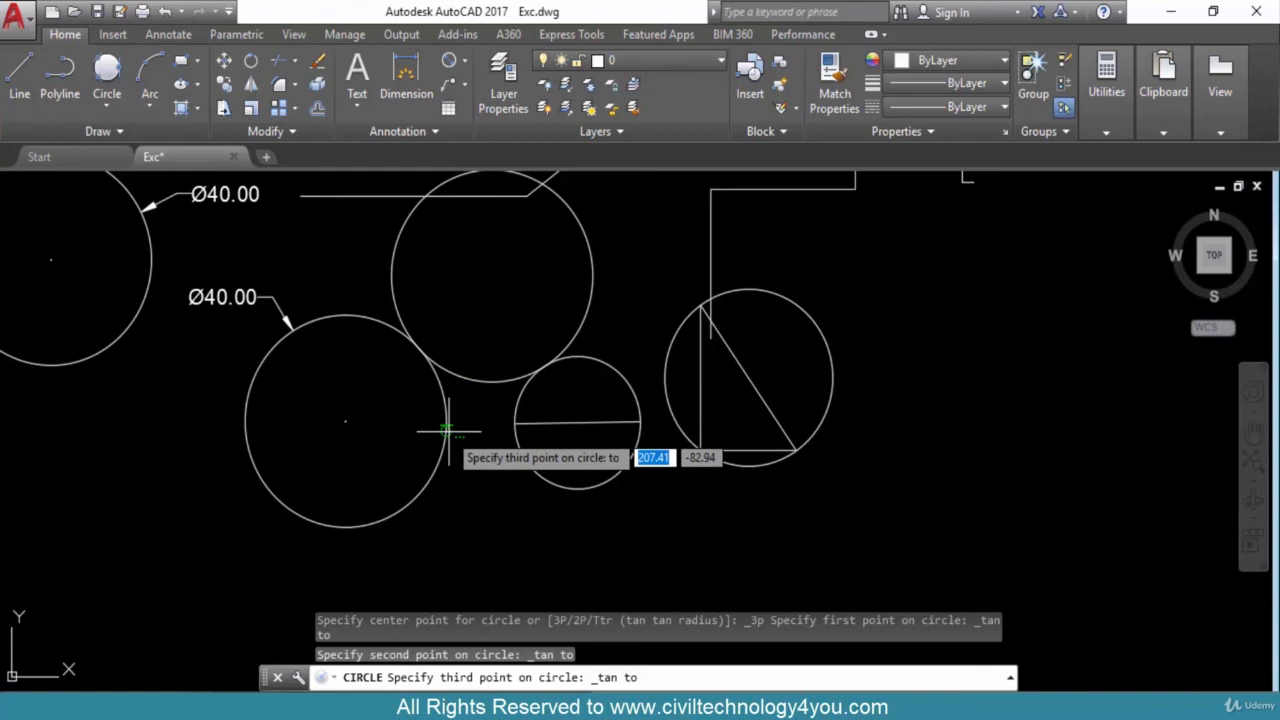
{"action": "left_click", "coordinate": [520, 432]}
{"action": "scroll", "coordinate": [498, 406], "scroll_direction": "up", "scroll_amount": 2}
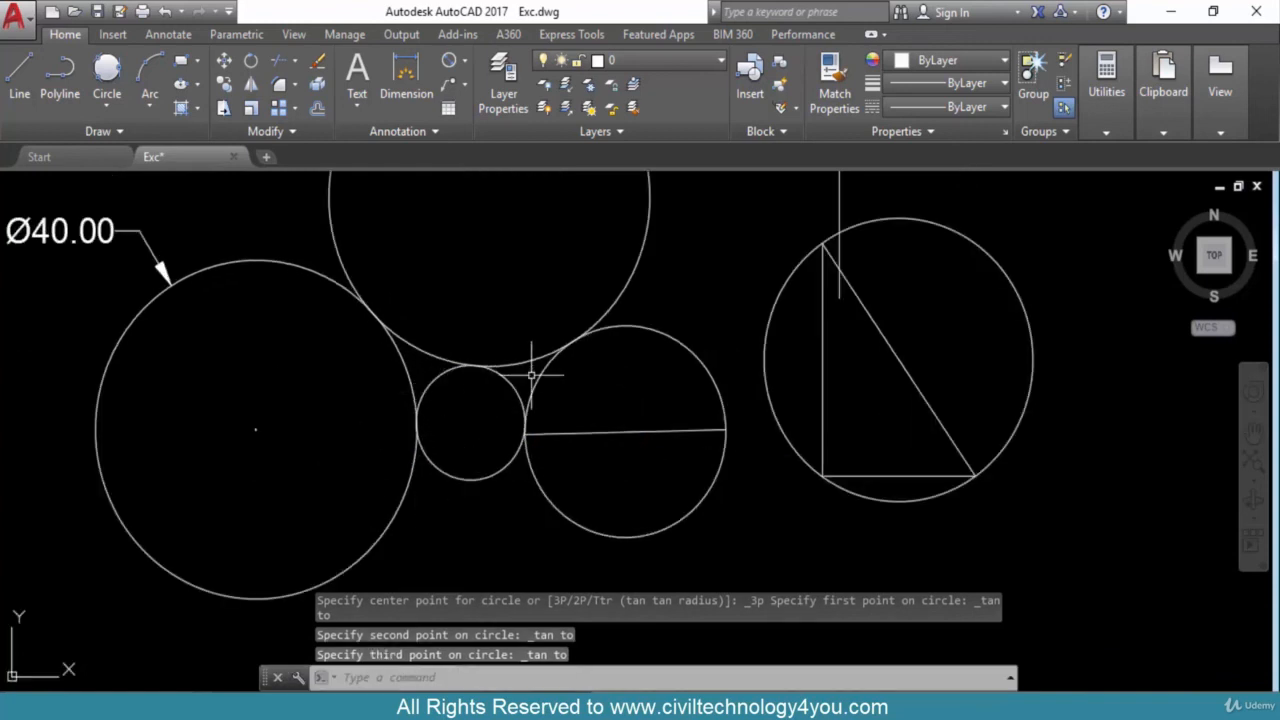
{"action": "scroll", "coordinate": [519, 424], "scroll_direction": "down", "scroll_amount": 3}
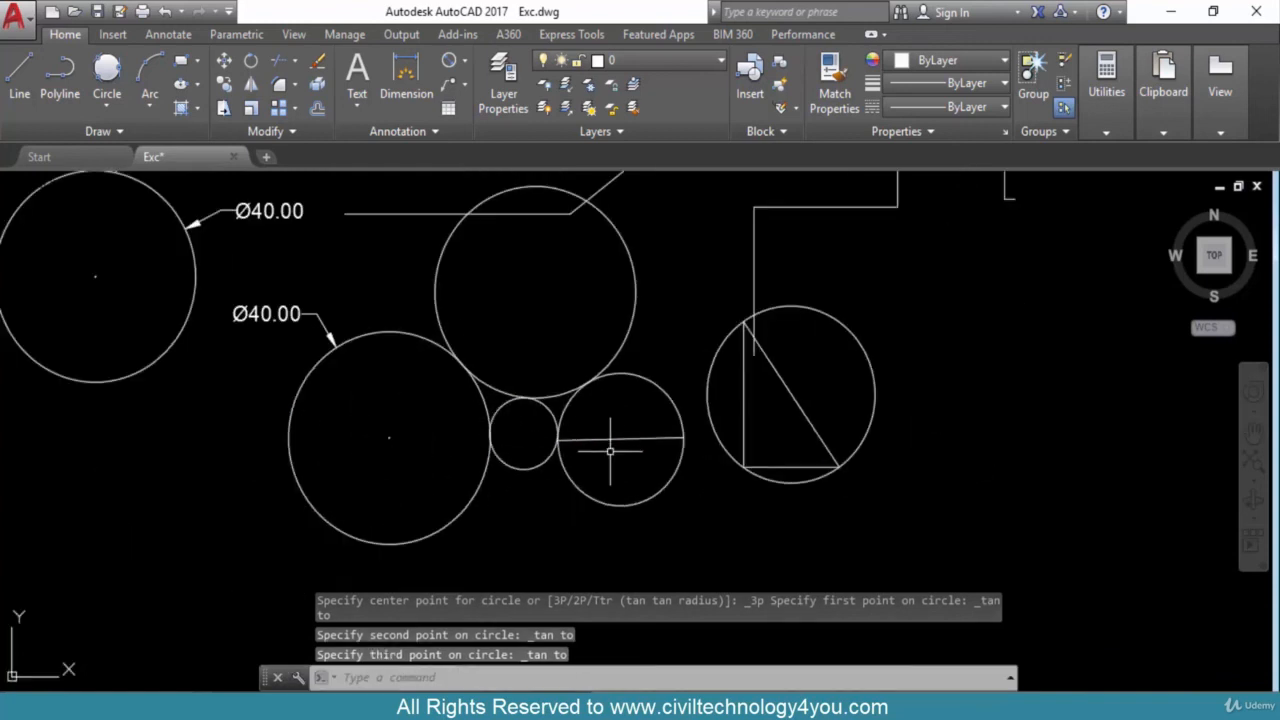
{"action": "left_click", "coordinate": [118, 104]}
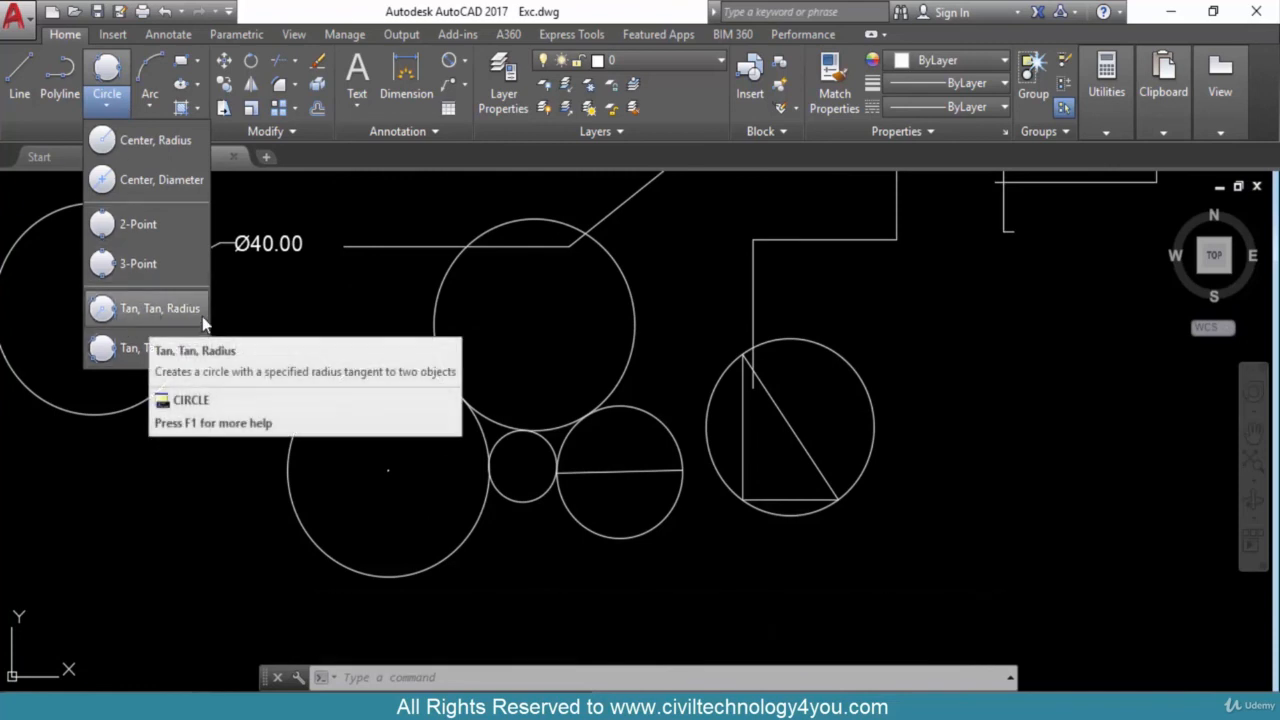
{"action": "left_click", "coordinate": [585, 414]}
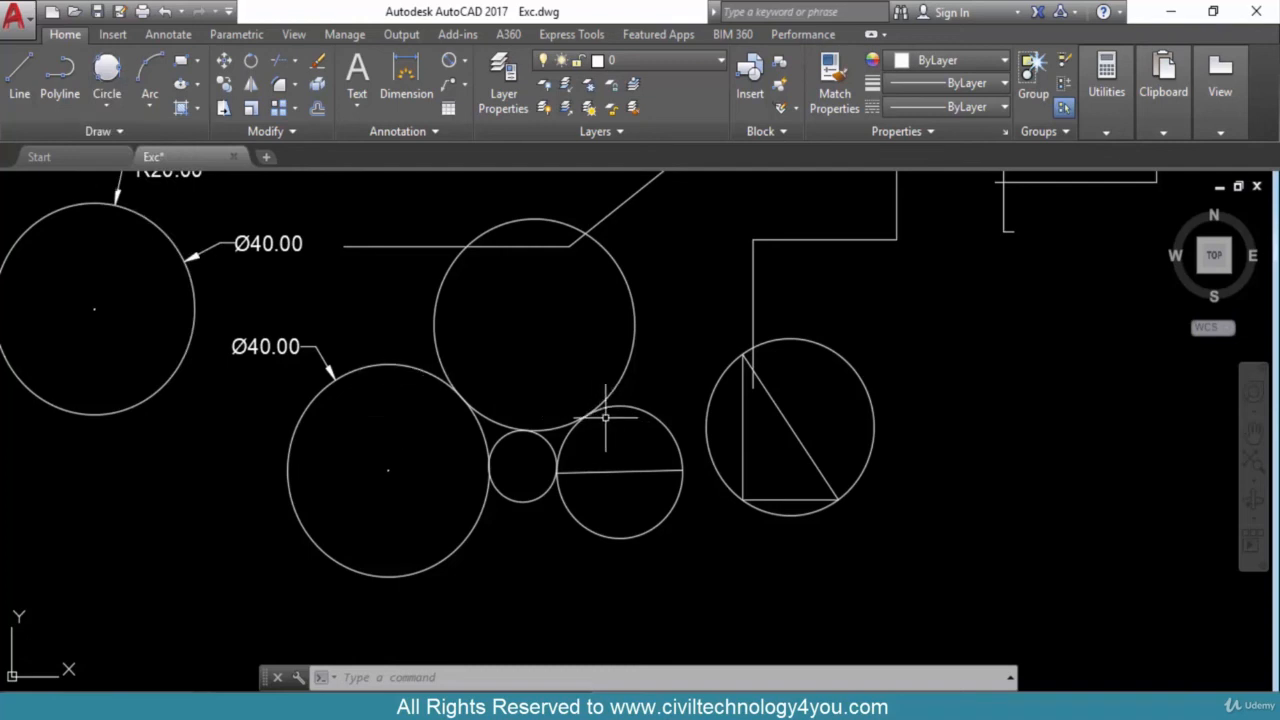
{"action": "scroll", "coordinate": [585, 430], "scroll_direction": "down", "scroll_amount": 3}
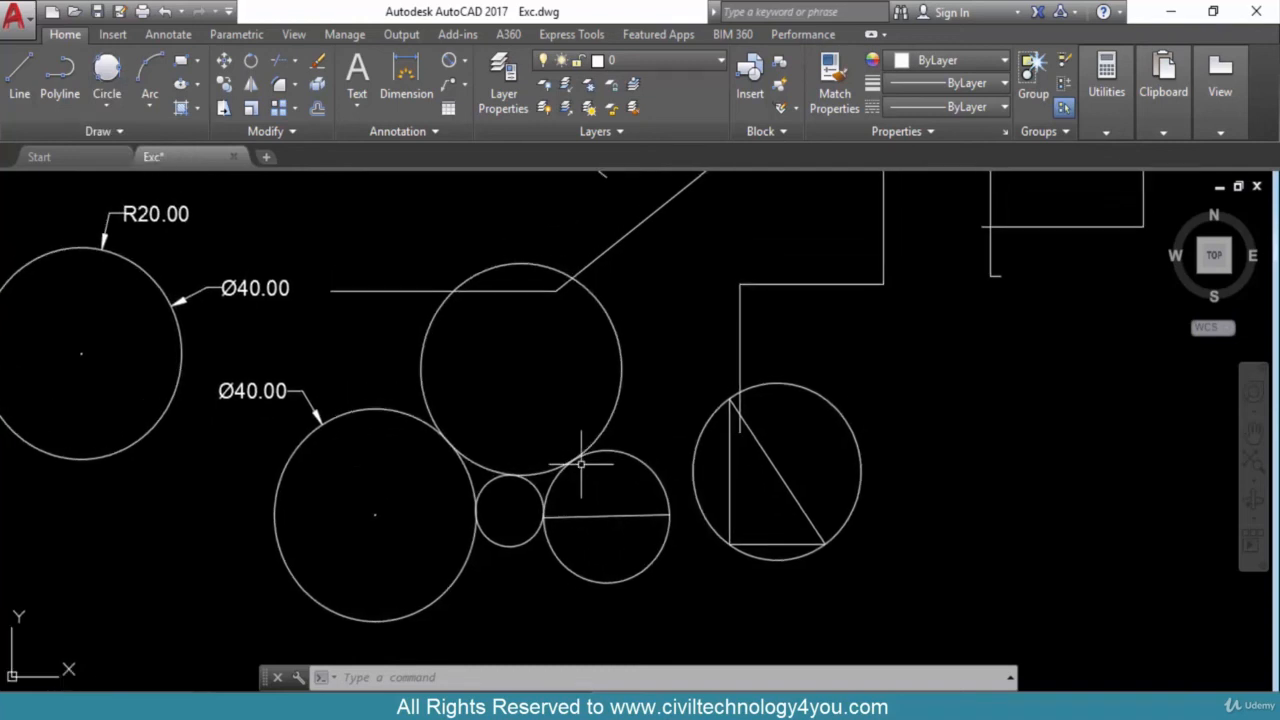
{"action": "left_click", "coordinate": [112, 104]}
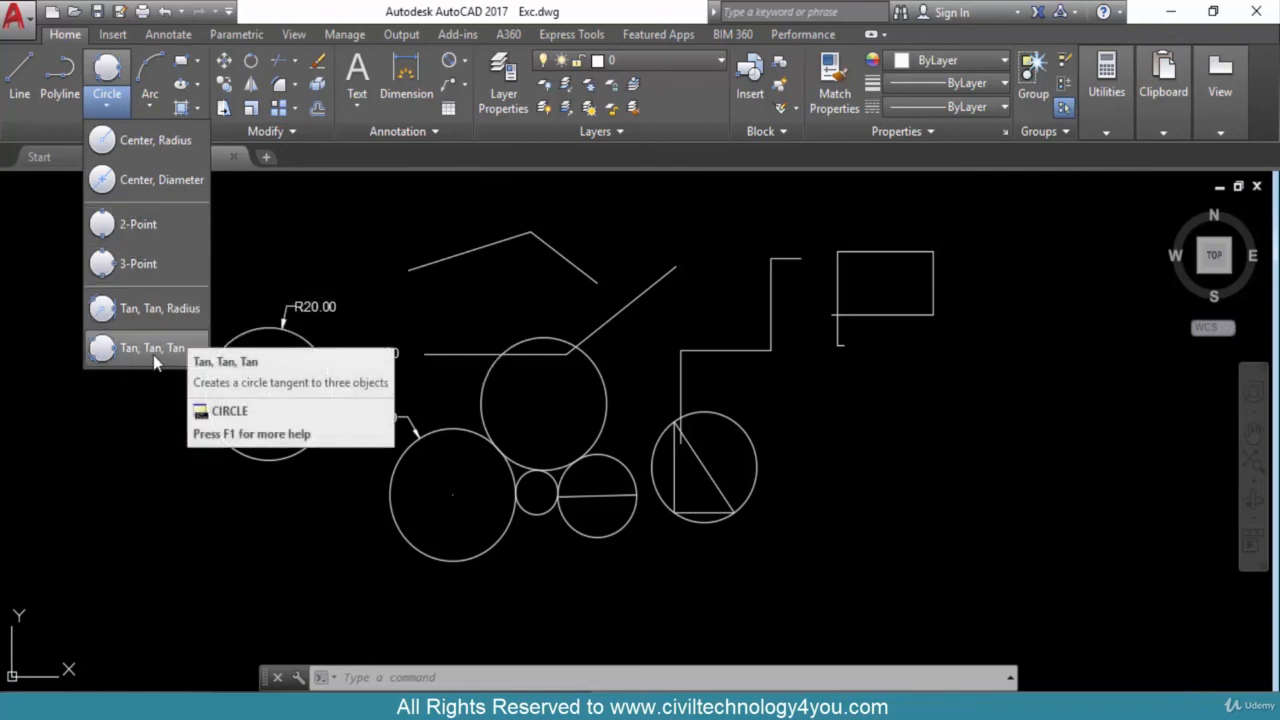
{"action": "key", "text": "Escape"}
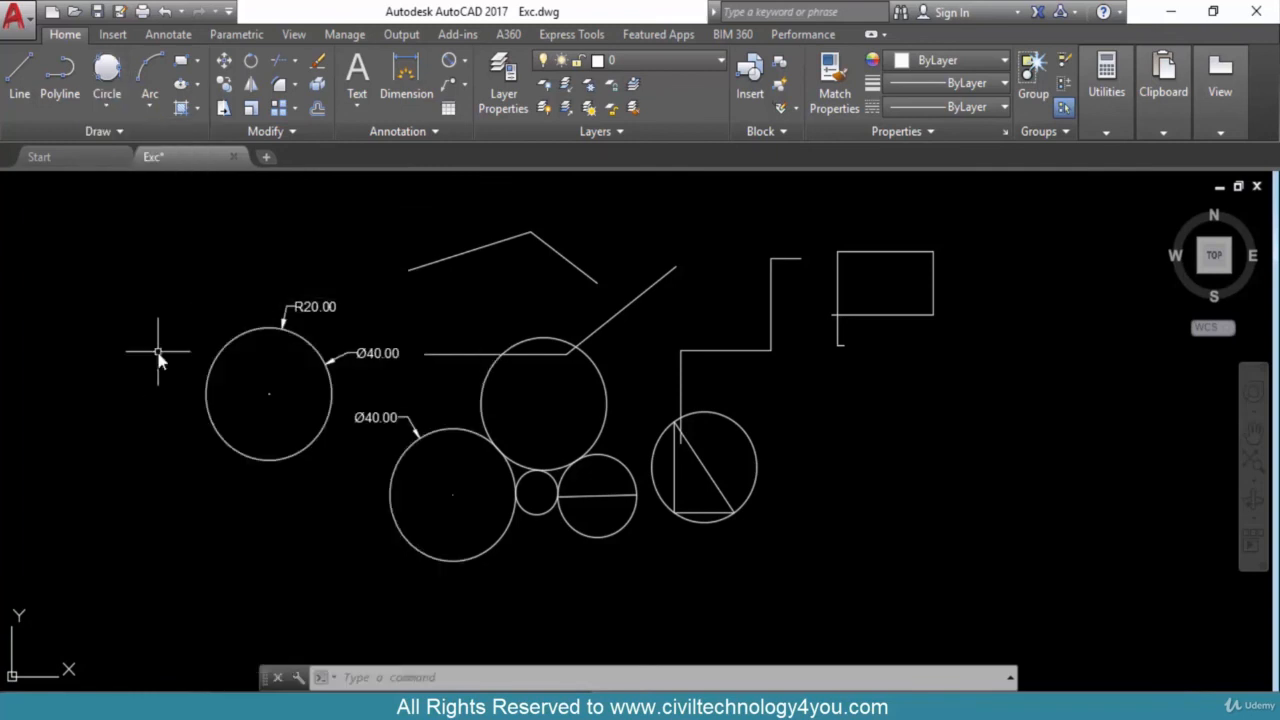
{"action": "left_click", "coordinate": [105, 111]}
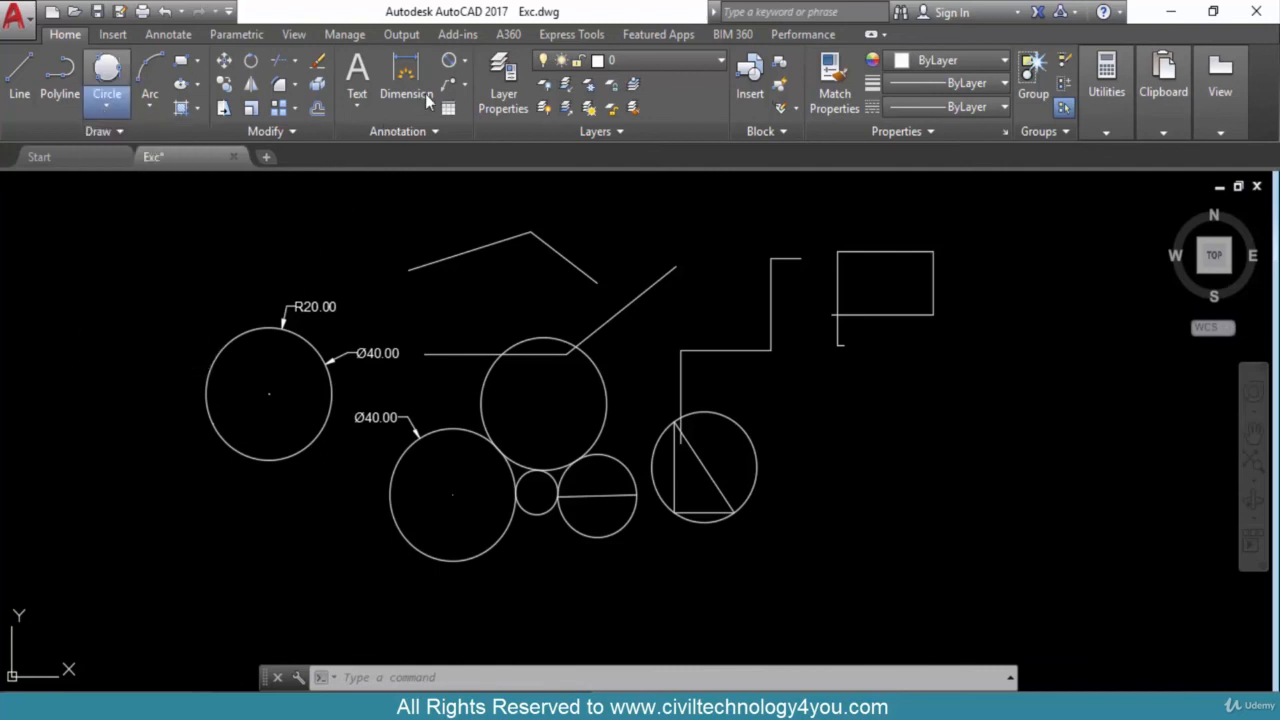
{"action": "left_click", "coordinate": [465, 64]}
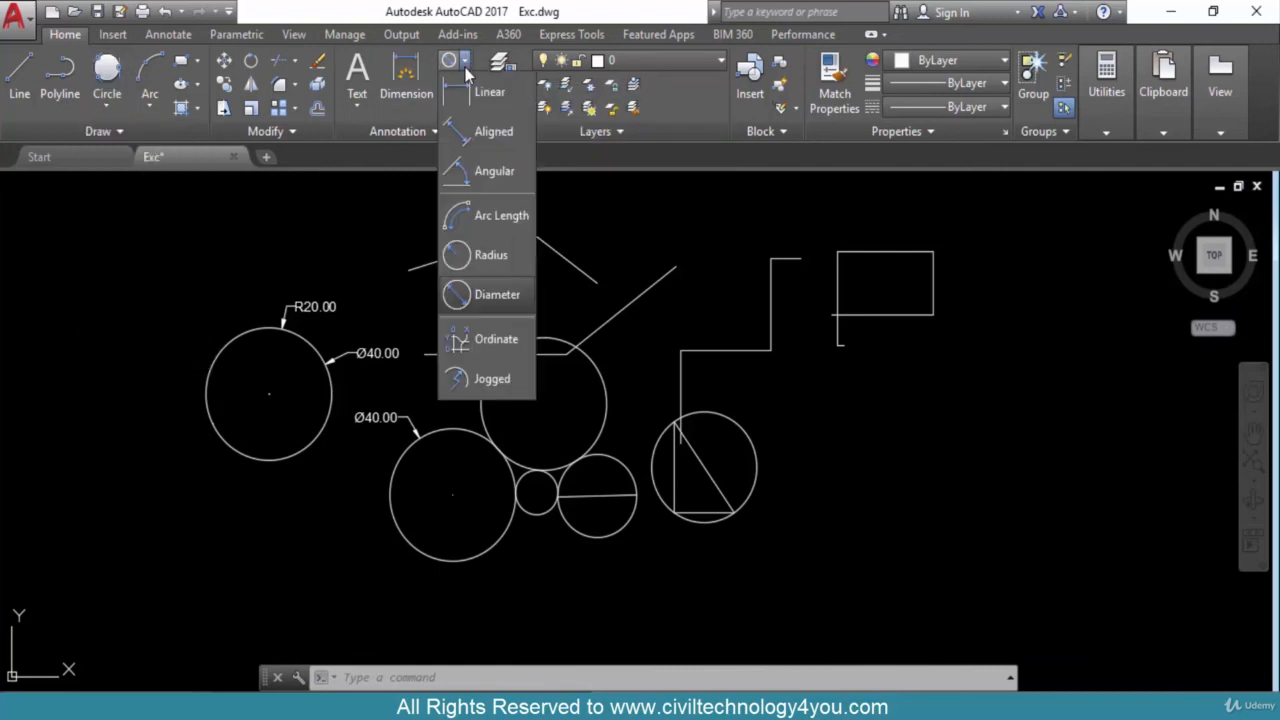
{"action": "left_click", "coordinate": [465, 67]}
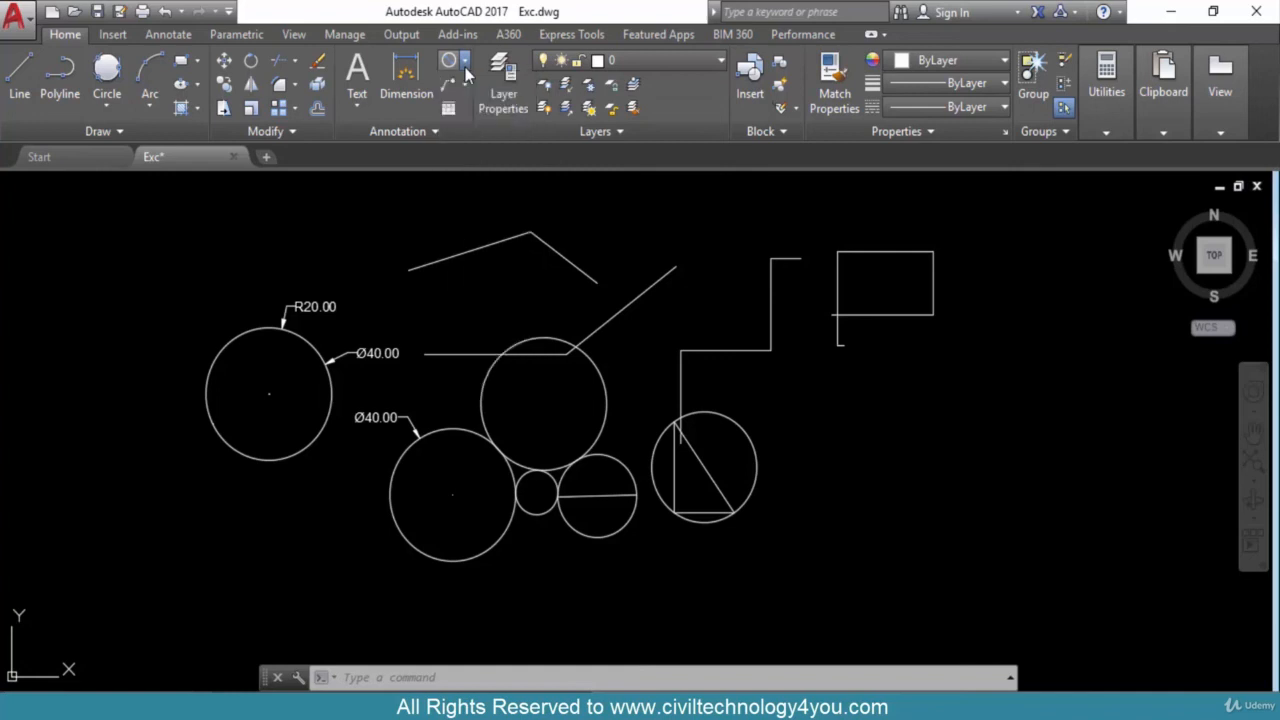